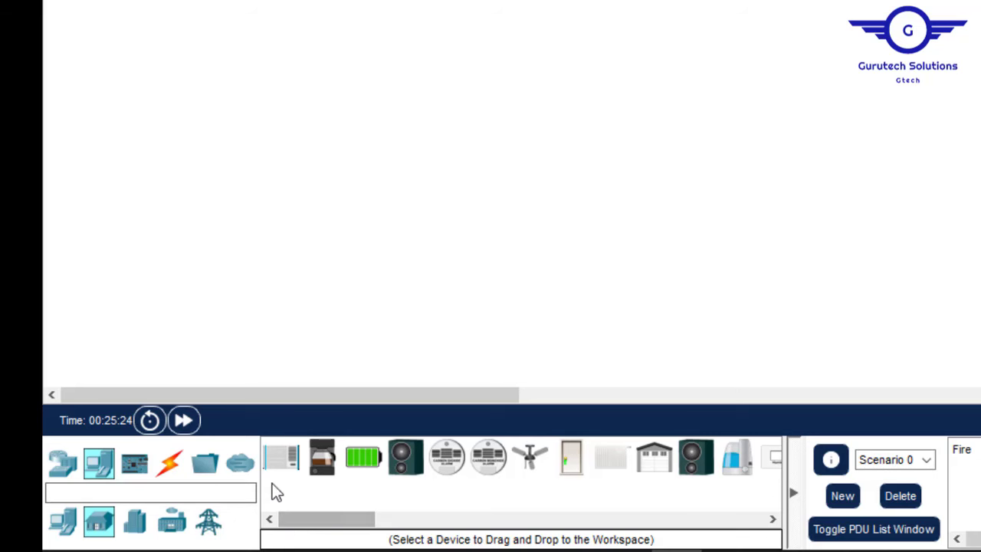
Look through the IoT devices offered in the smart city, industrial, power grid and home categories
{"action": "left_click", "coordinate": [128, 521]}
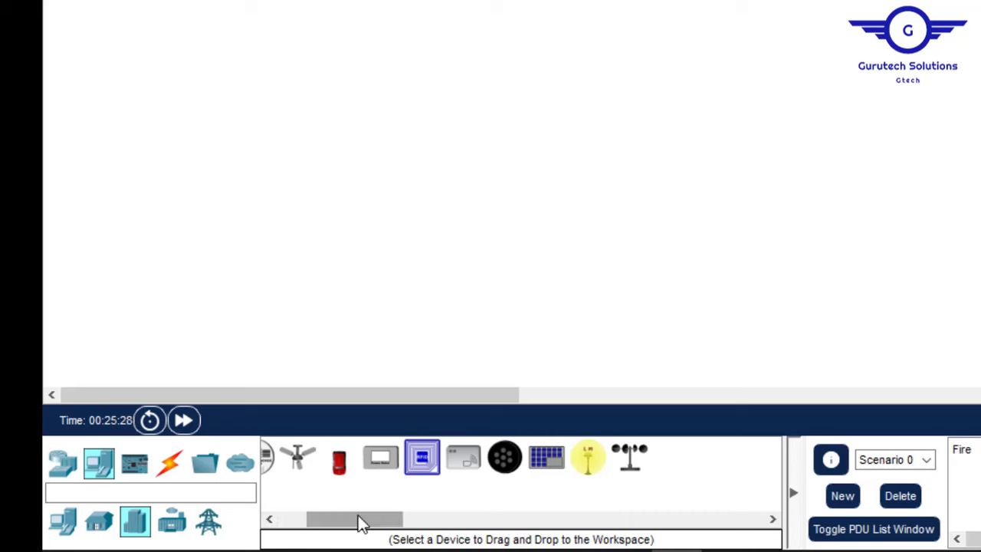
{"action": "left_click_drag", "start_coordinate": [361, 523], "coordinate": [312, 528]}
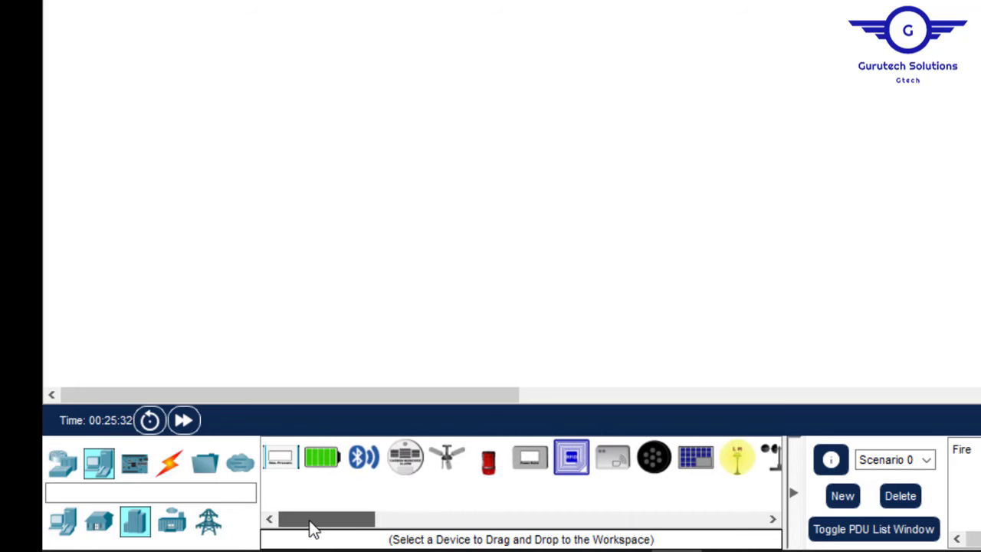
{"action": "left_click", "coordinate": [170, 527]}
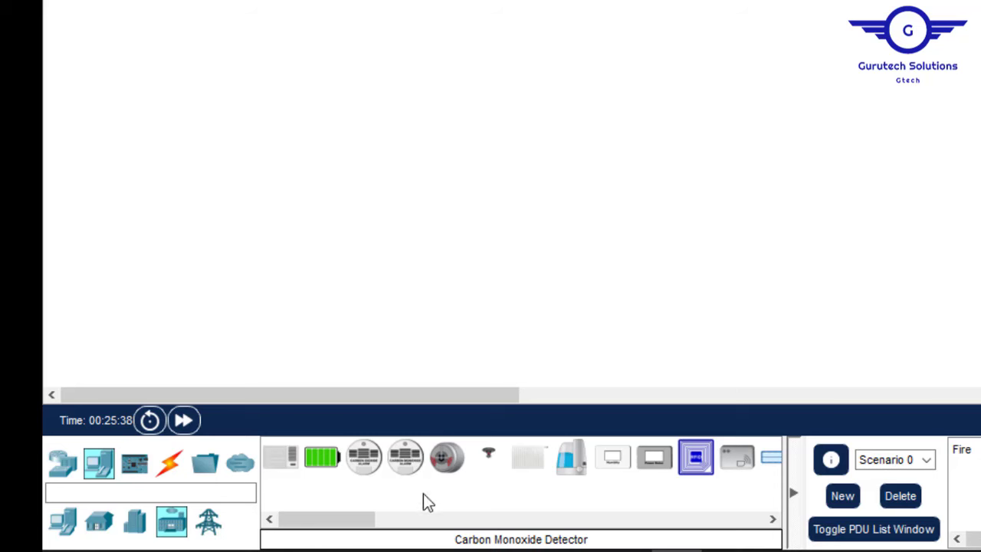
{"action": "left_click_drag", "start_coordinate": [321, 519], "coordinate": [262, 525]}
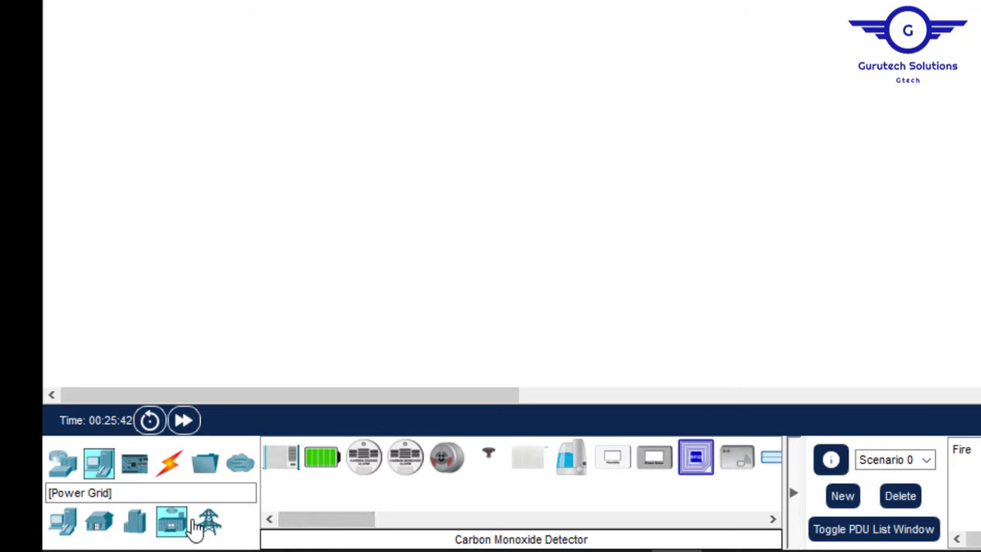
{"action": "left_click", "coordinate": [207, 525]}
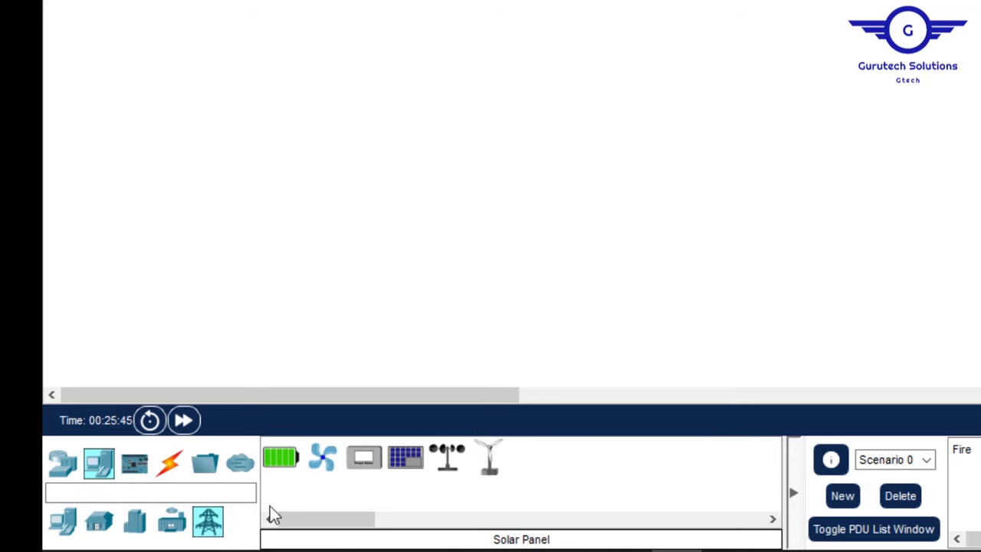
{"action": "left_click", "coordinate": [99, 522]}
{"action": "left_click_drag", "start_coordinate": [355, 522], "coordinate": [306, 517]}
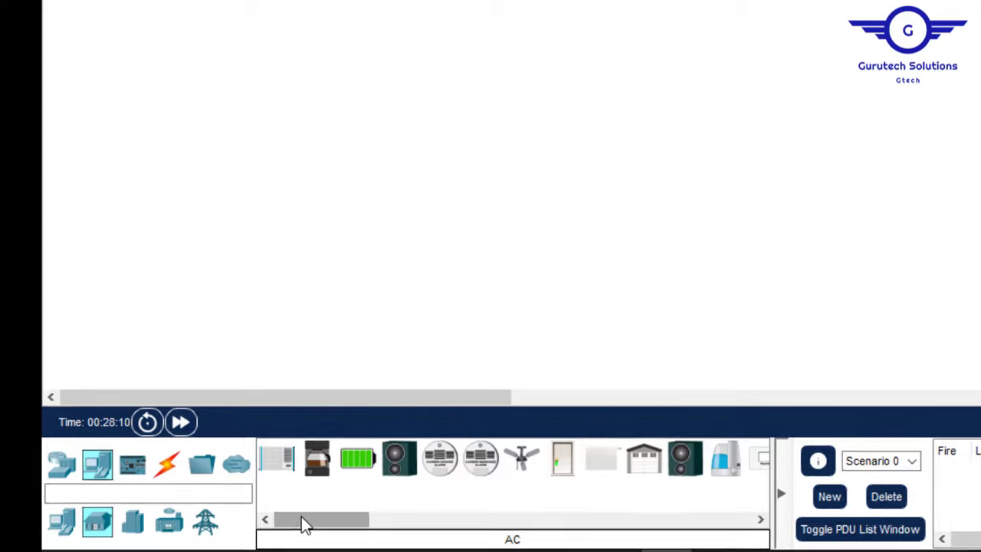
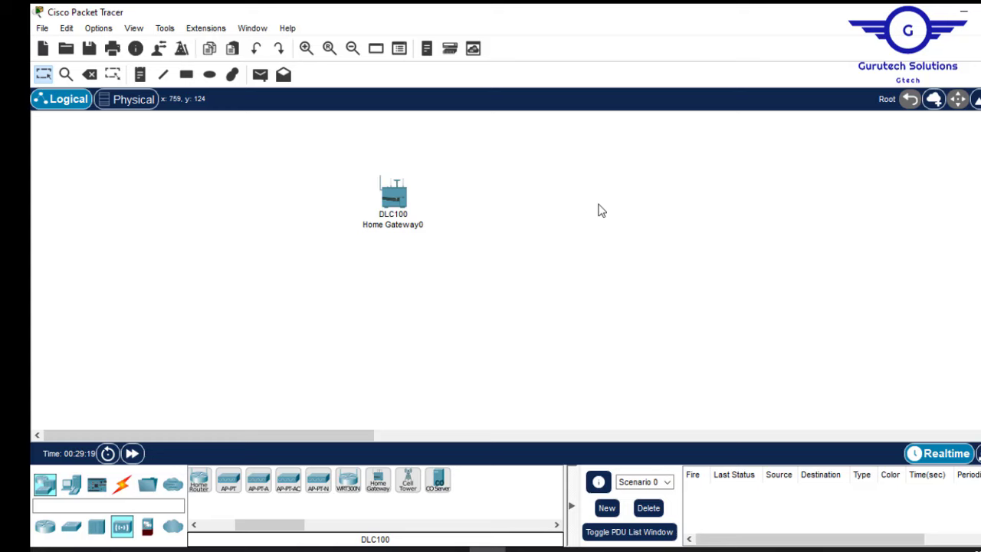
Rename the DLC100 home gateway as HomGateway
{"action": "double_click", "coordinate": [390, 225]}
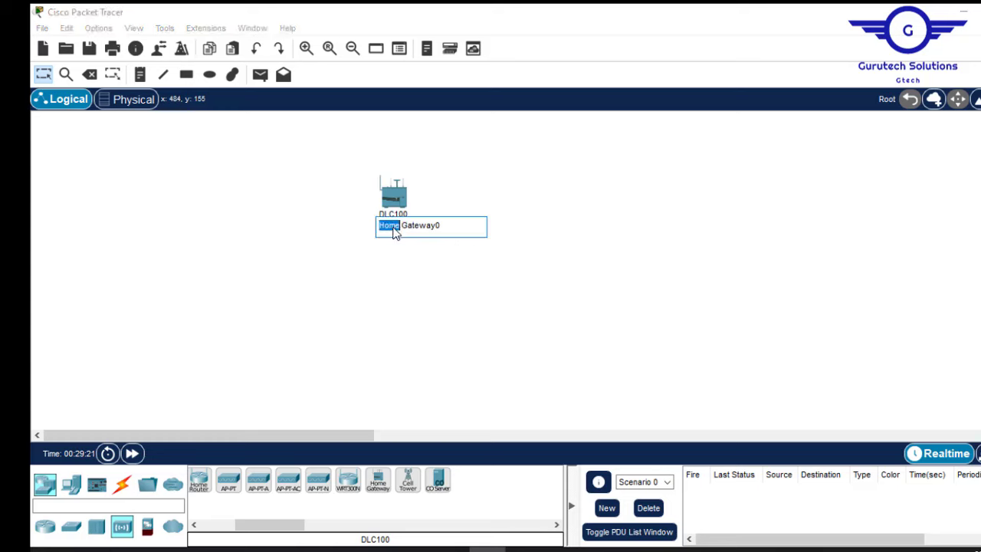
{"action": "left_click", "coordinate": [400, 223]}
{"action": "key", "text": "BackSpace"}
{"action": "key", "text": "Delete"}
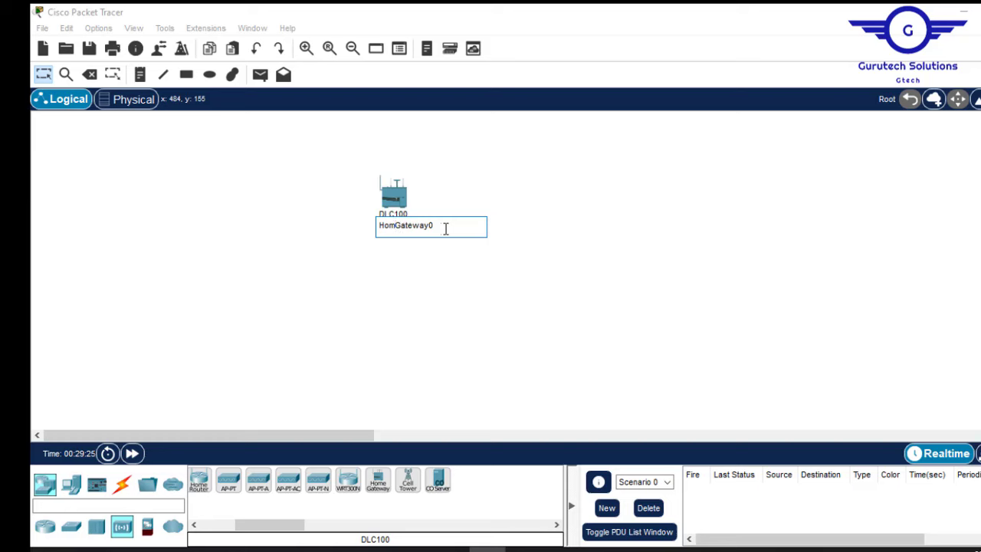
{"action": "left_click", "coordinate": [536, 225]}
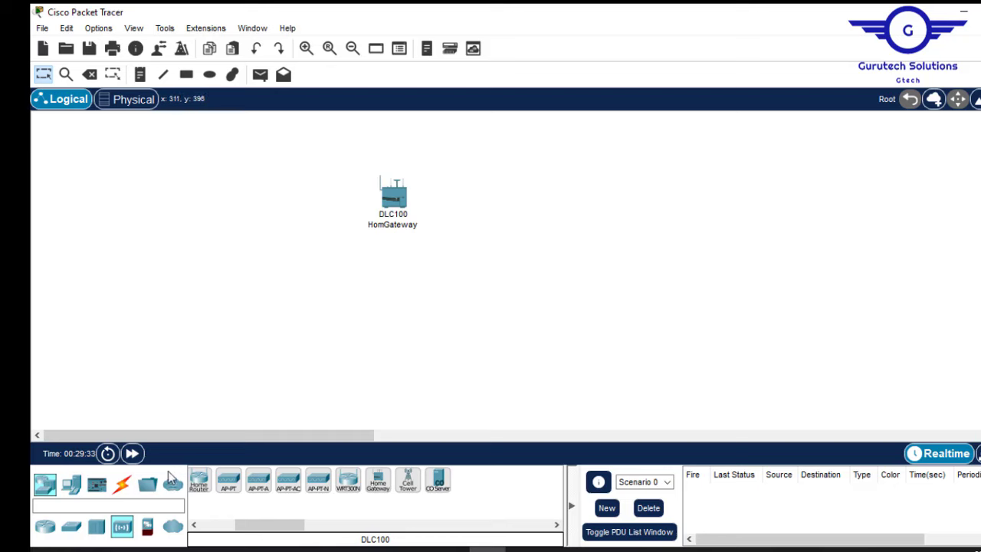
Add a ceiling fan and a door from the home devices to the workspace below the gateway
{"action": "left_click", "coordinate": [52, 528]}
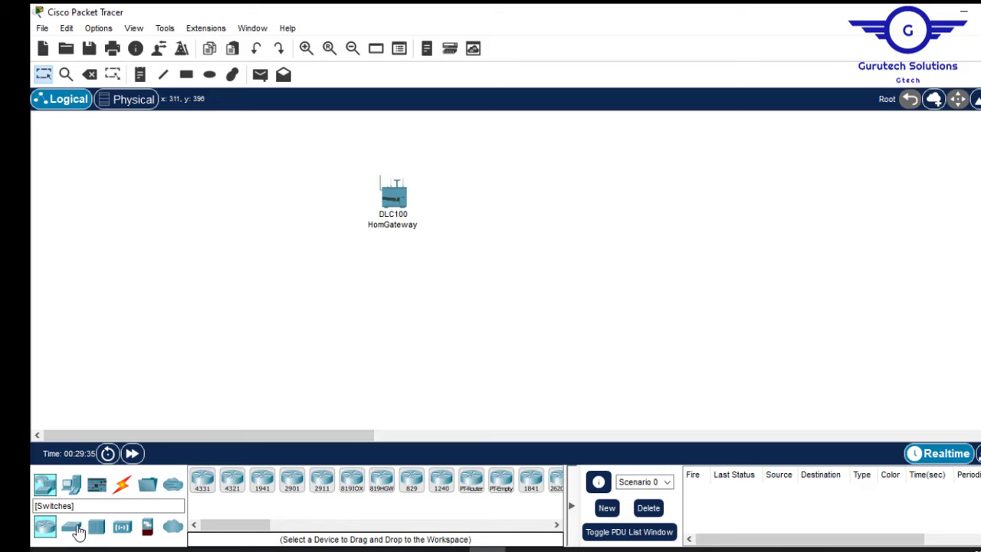
{"action": "left_click", "coordinate": [77, 528]}
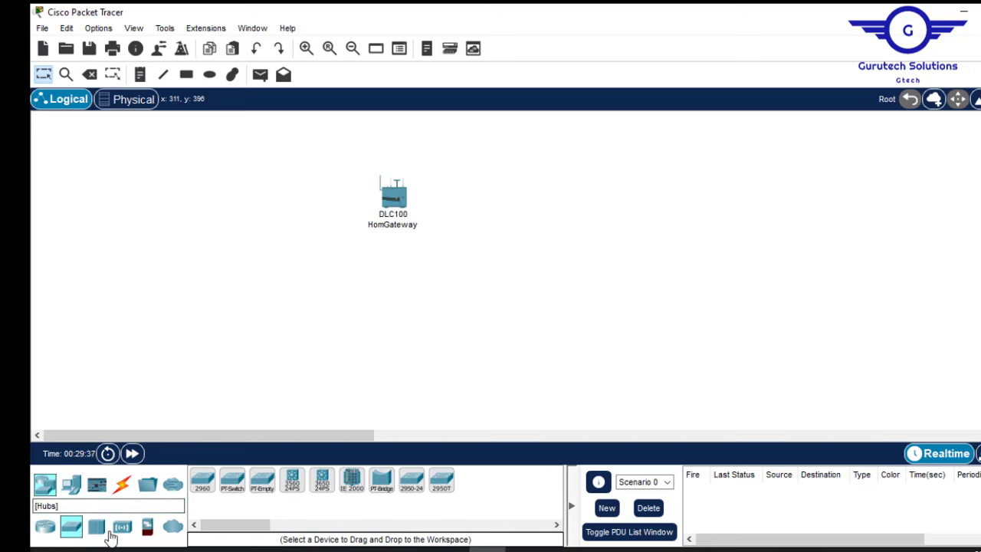
{"action": "left_click", "coordinate": [71, 485]}
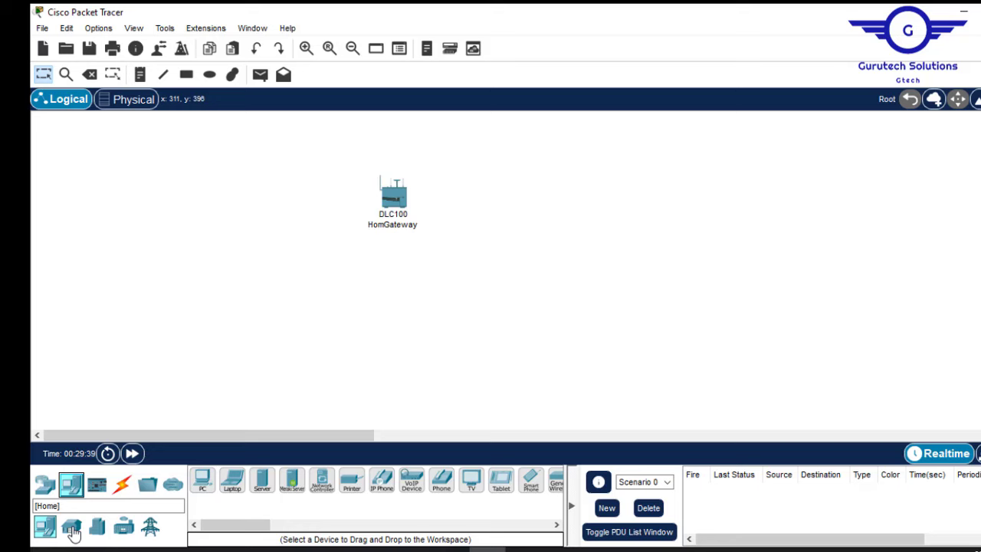
{"action": "left_click", "coordinate": [71, 529]}
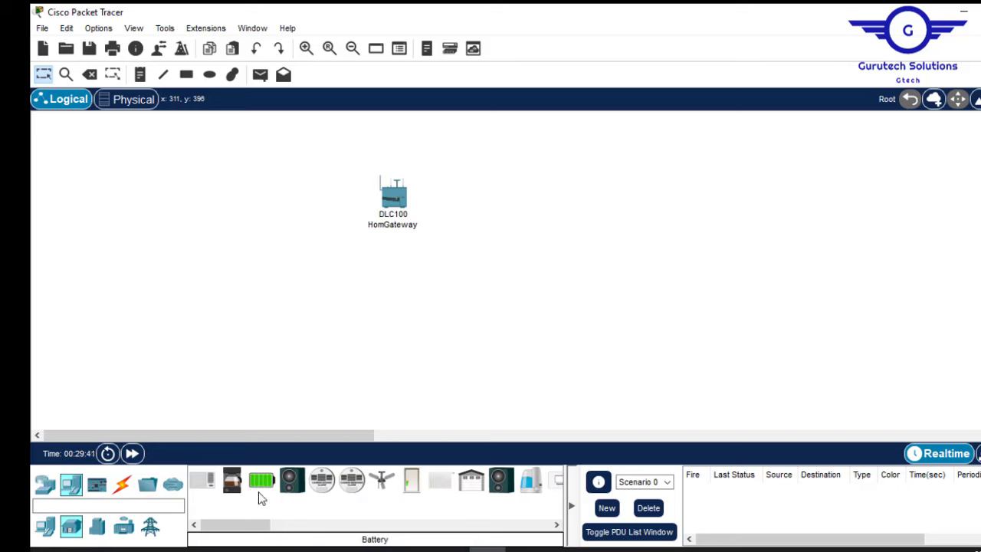
{"action": "left_click", "coordinate": [383, 479]}
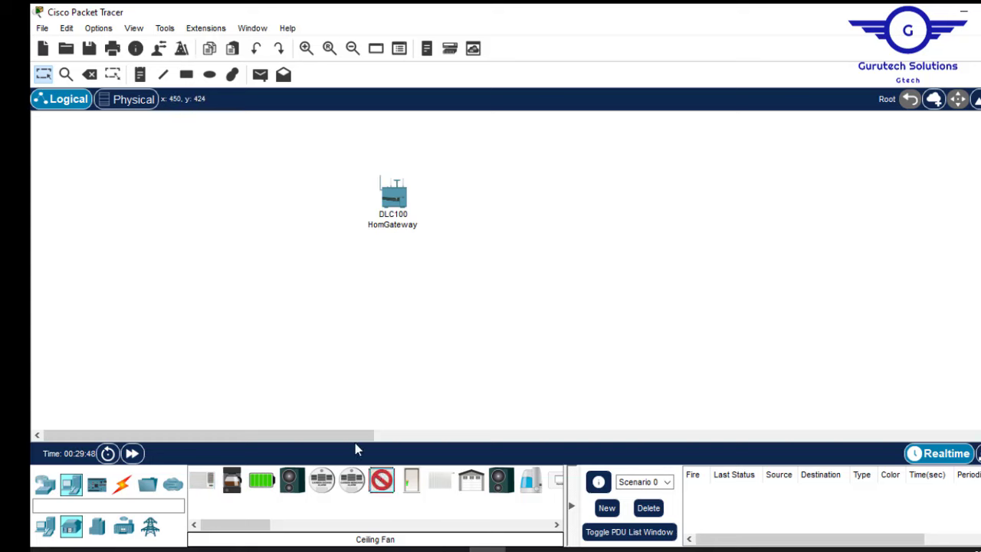
{"action": "left_click", "coordinate": [274, 304]}
{"action": "left_click", "coordinate": [408, 483]}
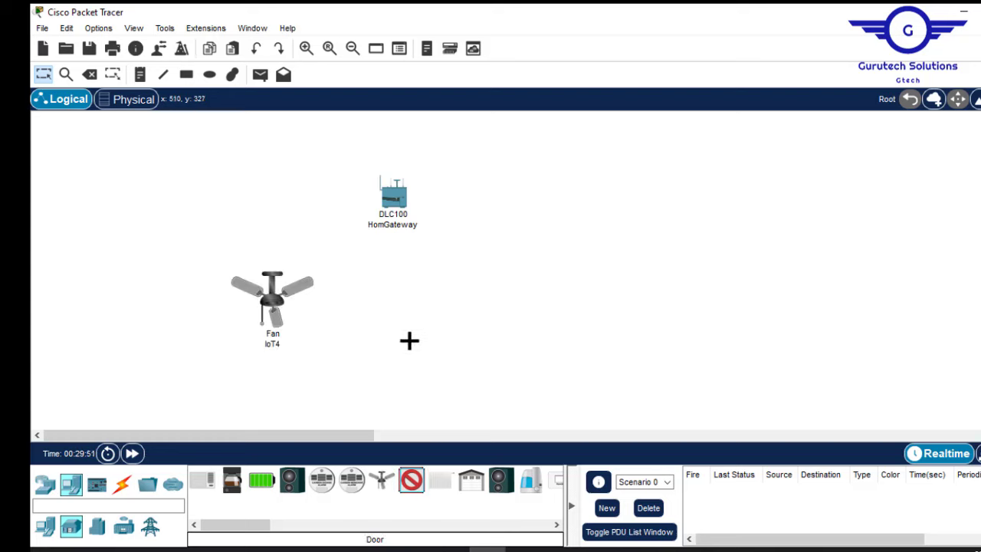
{"action": "left_click", "coordinate": [408, 339]}
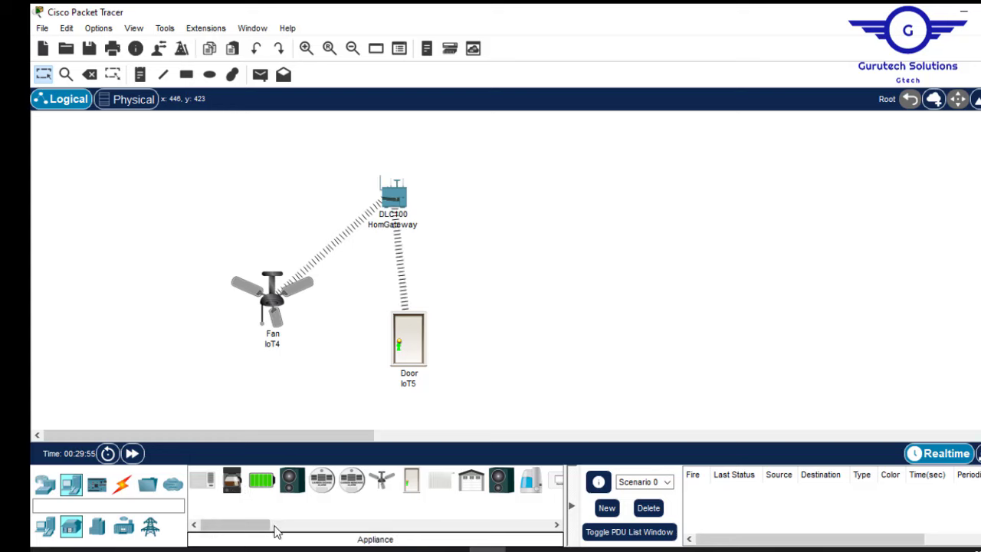
Place a humidifier beside the door and a lawn sprinkler beyond the humidifier
{"action": "left_click_drag", "start_coordinate": [267, 526], "coordinate": [291, 527]}
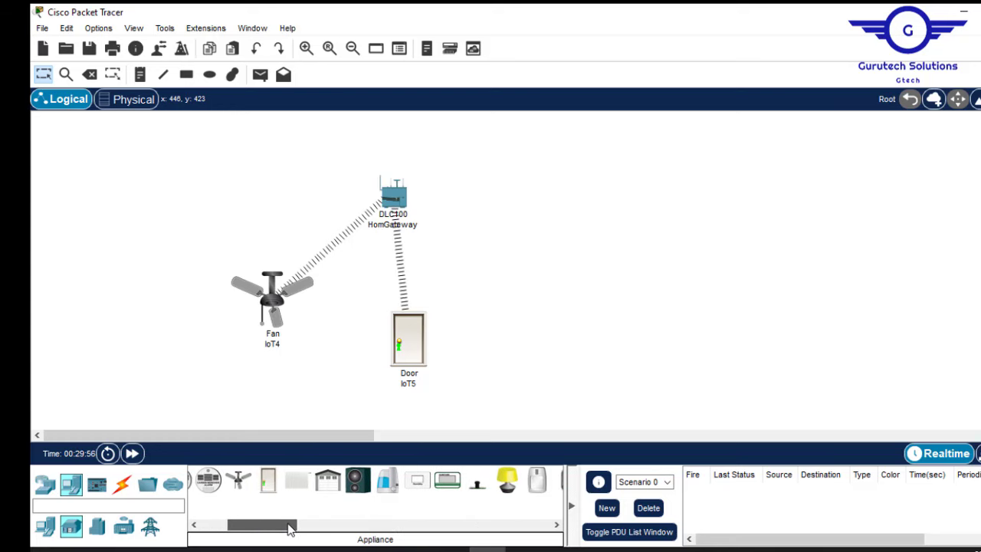
{"action": "left_click", "coordinate": [388, 484]}
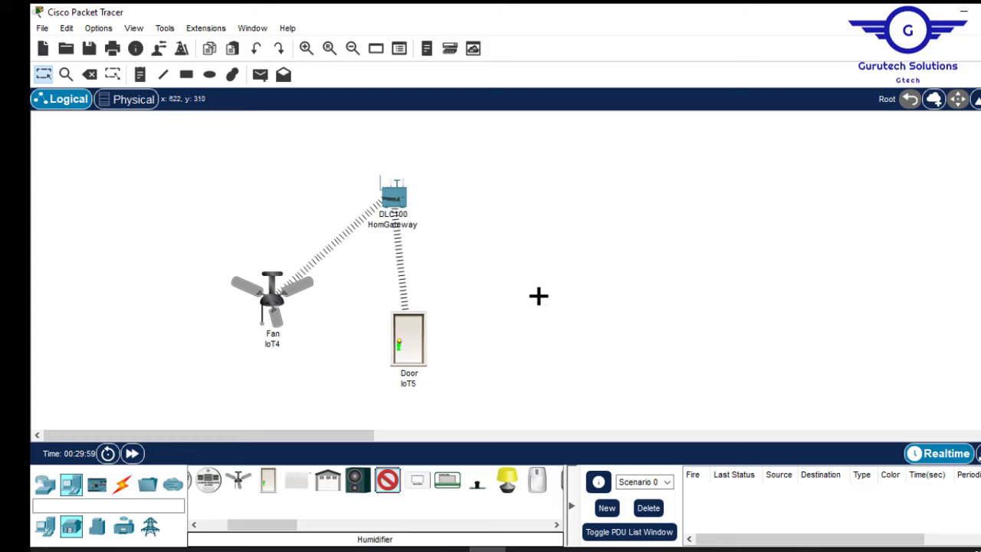
{"action": "left_click", "coordinate": [532, 309]}
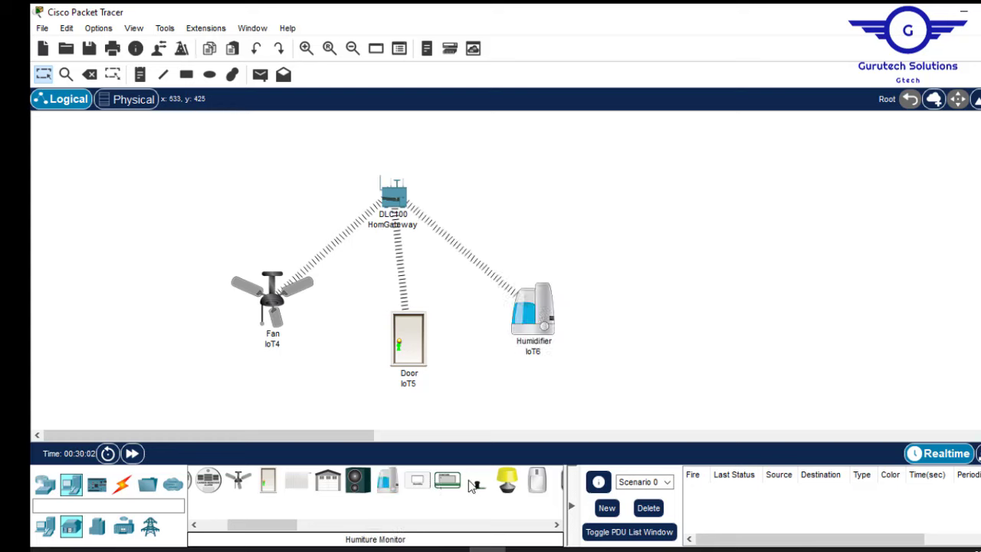
{"action": "left_click_drag", "start_coordinate": [478, 491], "coordinate": [644, 262]}
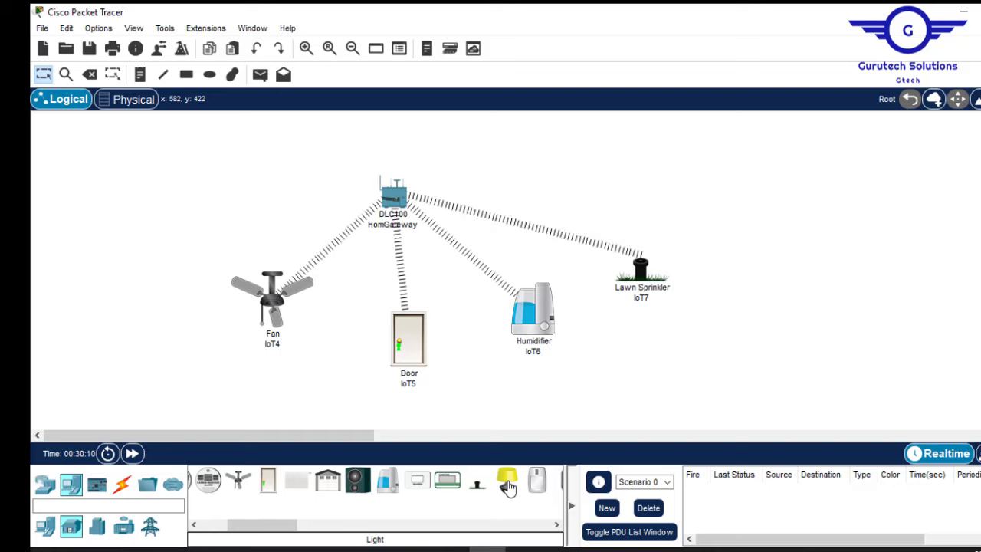
Place a light next to the lawn sprinkler and a motion detector on the outer side of the fan
{"action": "left_click", "coordinate": [508, 483]}
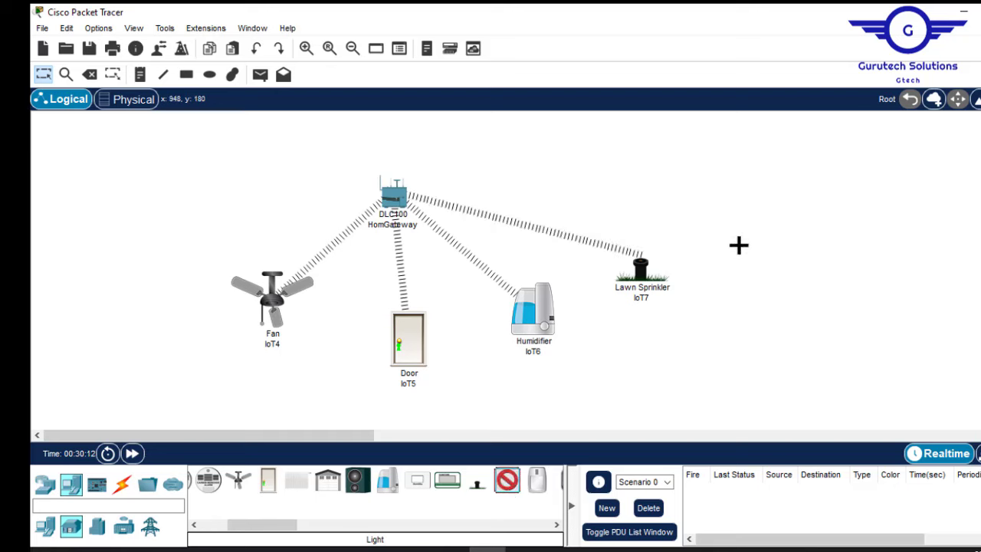
{"action": "left_click", "coordinate": [739, 245]}
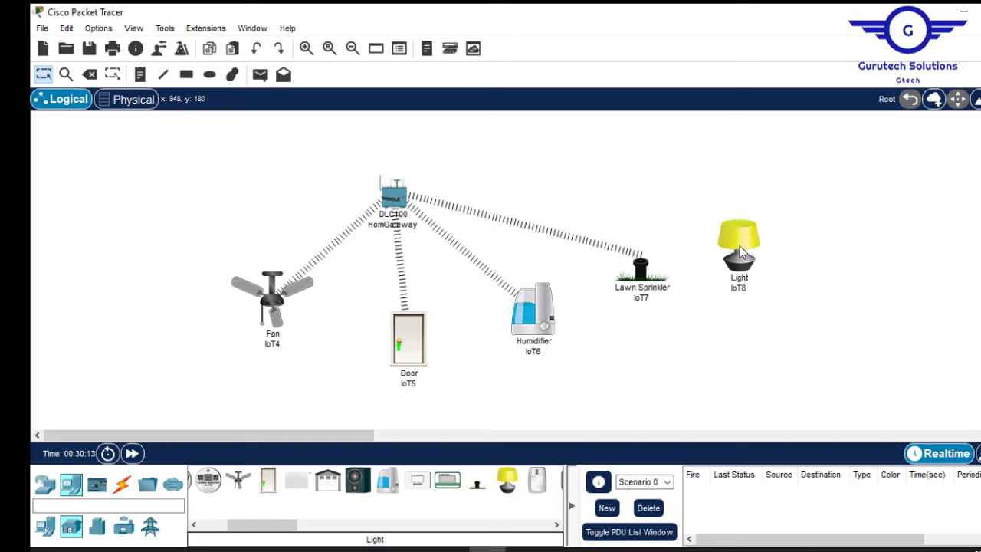
{"action": "left_click", "coordinate": [535, 485]}
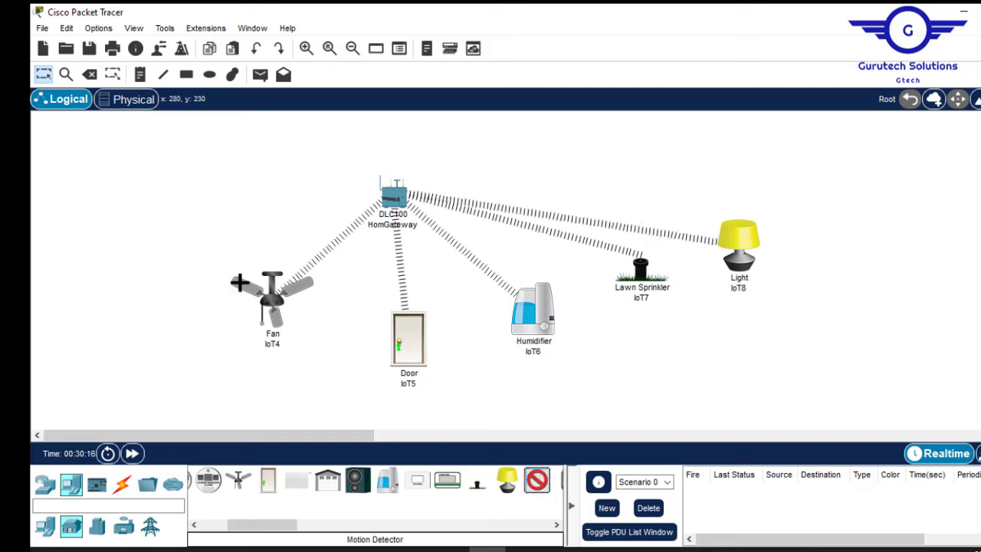
{"action": "left_click", "coordinate": [162, 295]}
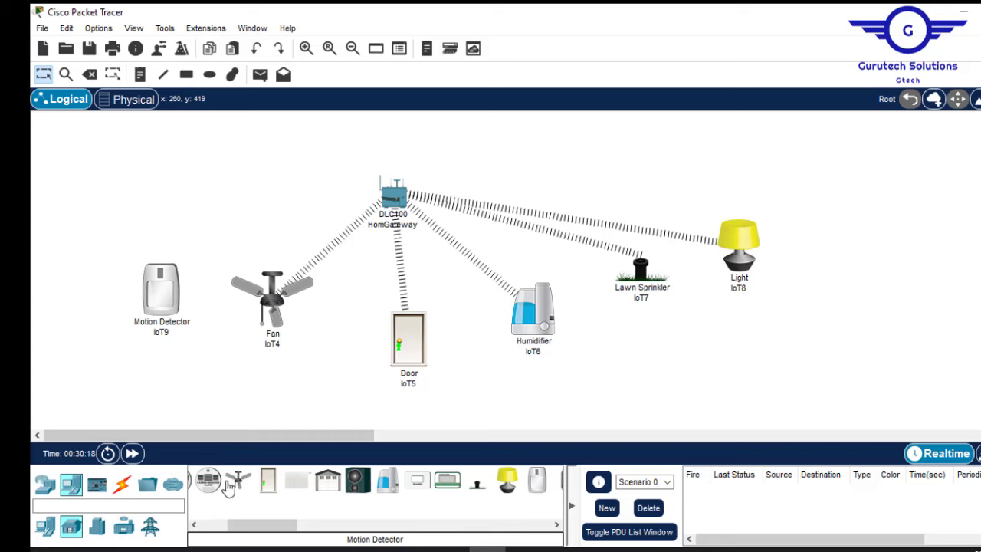
Add a portable music player near the motion detector and a siren beside the light
{"action": "left_click_drag", "start_coordinate": [269, 526], "coordinate": [297, 527]}
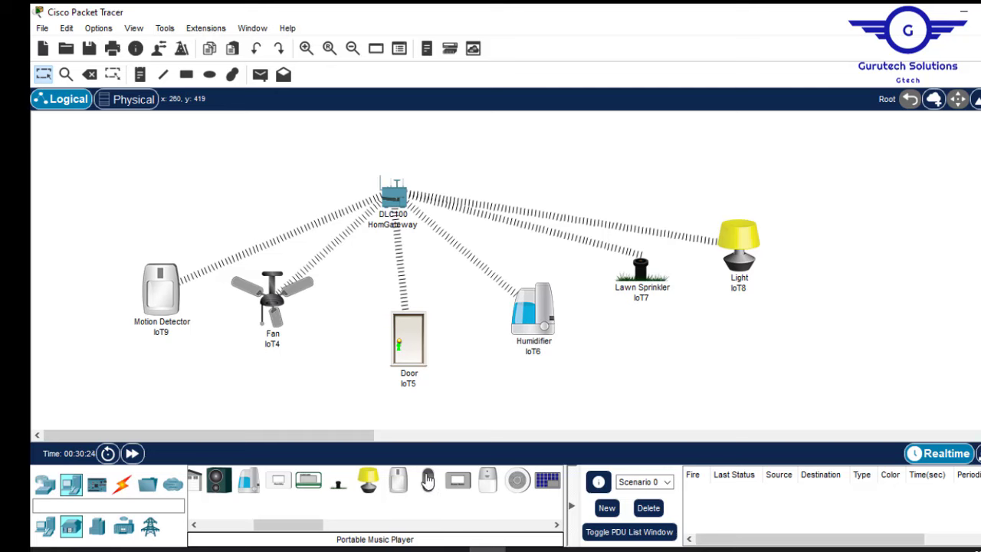
{"action": "left_click", "coordinate": [427, 479]}
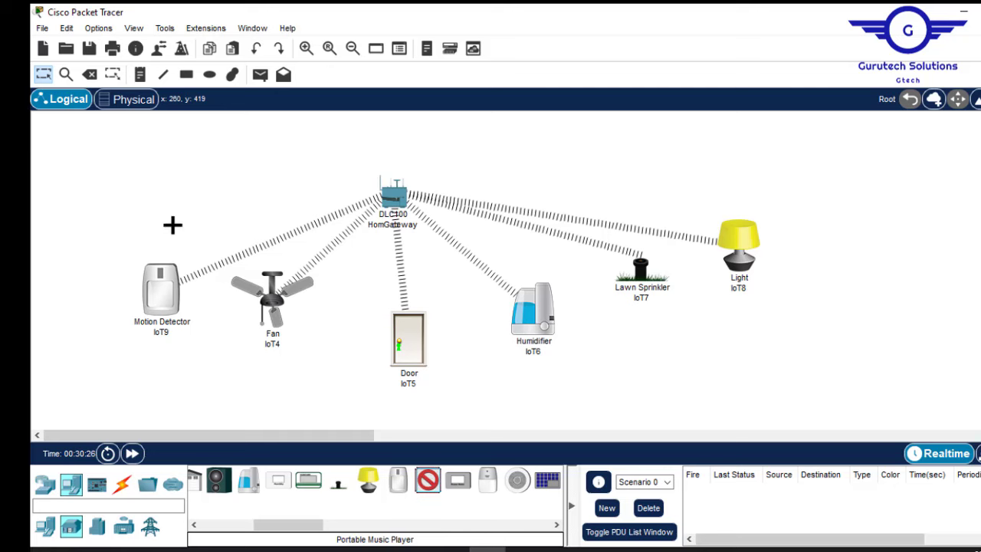
{"action": "left_click", "coordinate": [91, 244]}
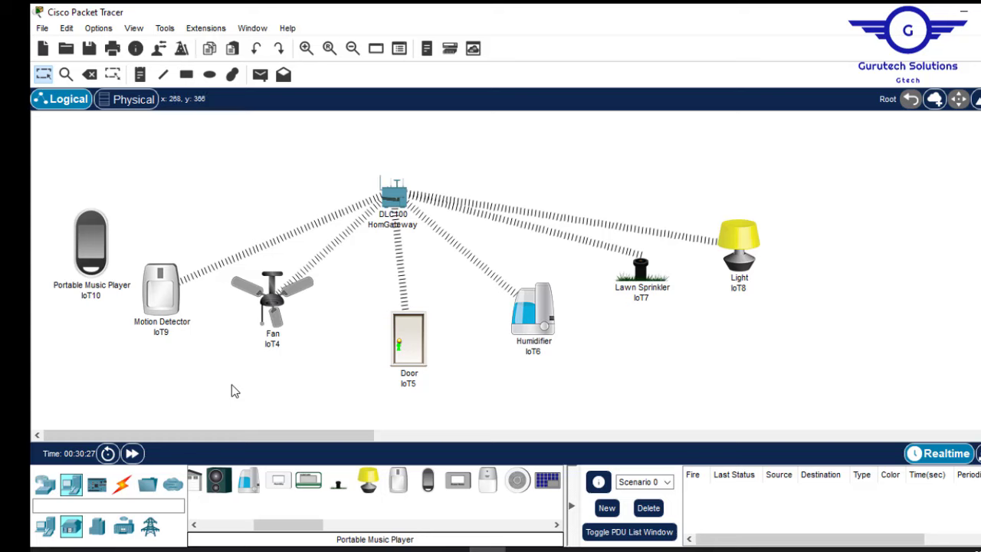
{"action": "left_click", "coordinate": [484, 479]}
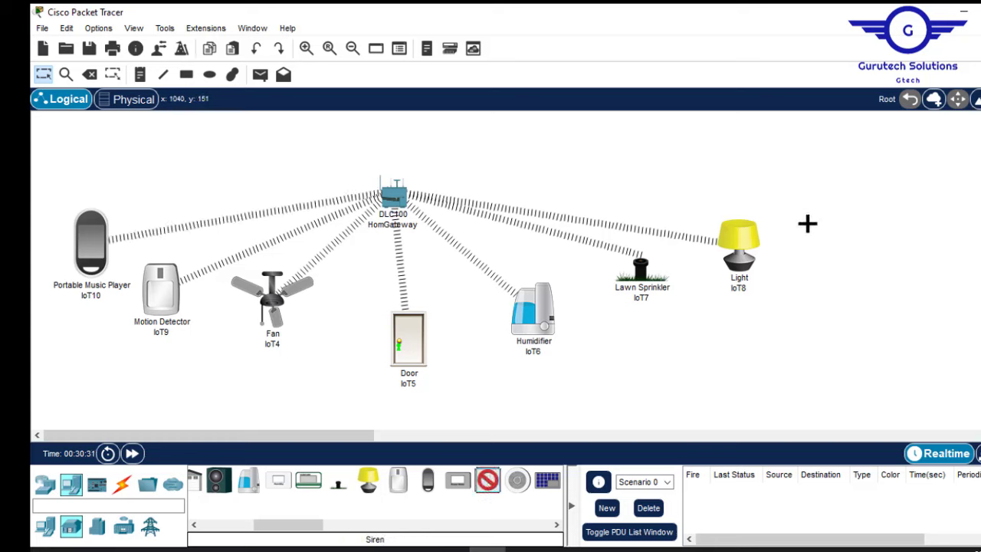
{"action": "left_click", "coordinate": [807, 222]}
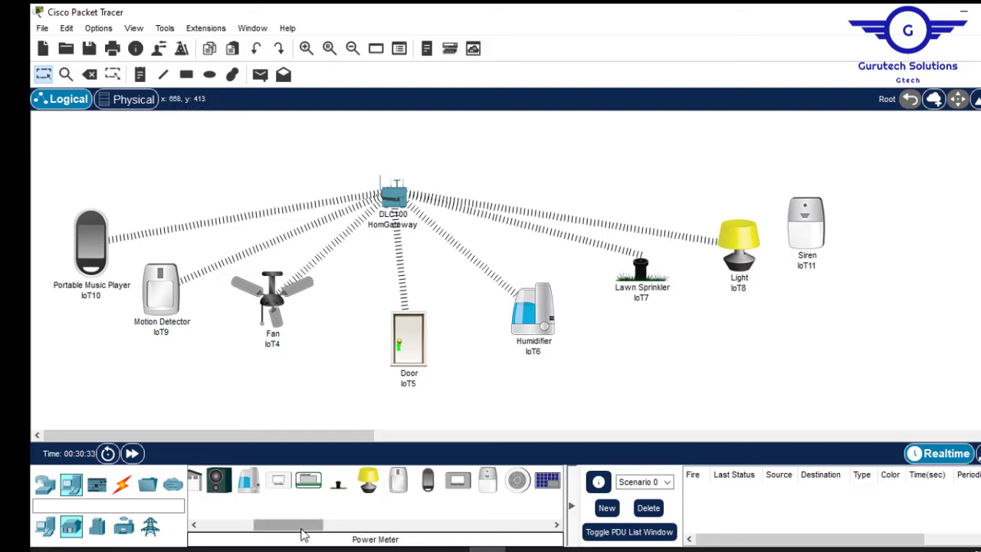
Add a smoke detector between the fan and the door, and a temperature monitor below the lawn sprinkler
{"action": "left_click_drag", "start_coordinate": [306, 528], "coordinate": [319, 531]}
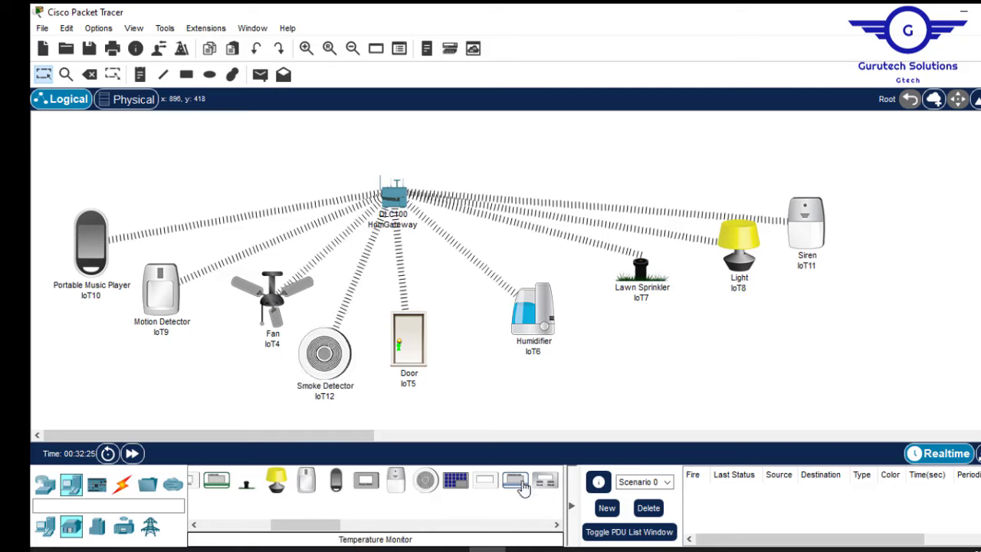
{"action": "left_click", "coordinate": [522, 489]}
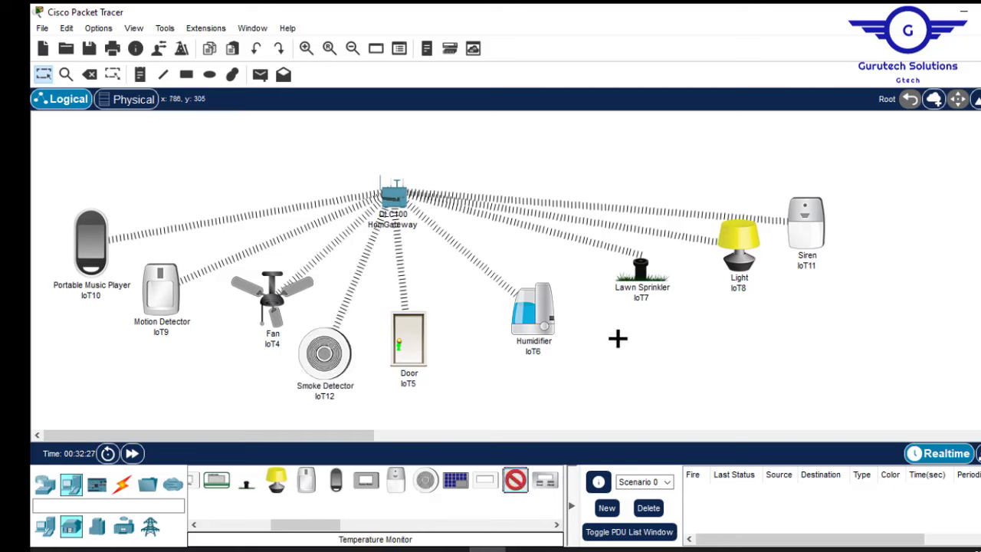
{"action": "left_click", "coordinate": [618, 337]}
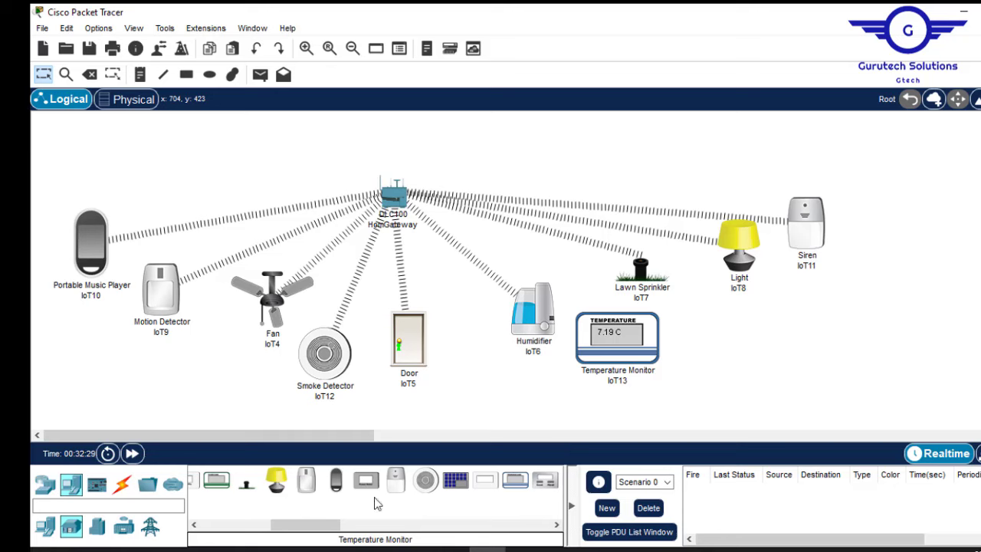
Place a webcam below the motion detector and a wind detector on the outer side of the siren
{"action": "left_click_drag", "start_coordinate": [335, 523], "coordinate": [359, 533]}
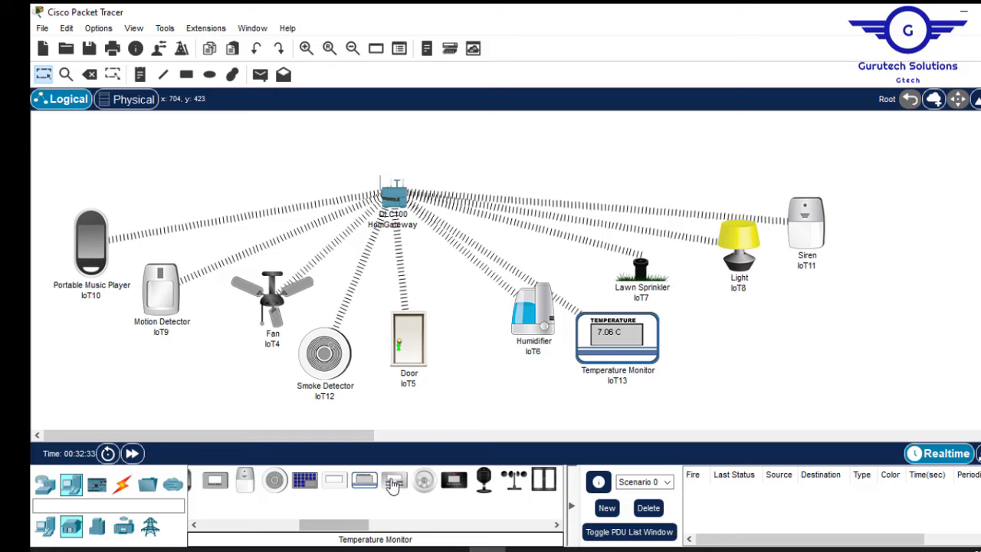
{"action": "left_click", "coordinate": [483, 480]}
{"action": "left_click", "coordinate": [186, 331]}
{"action": "left_click", "coordinate": [514, 479]}
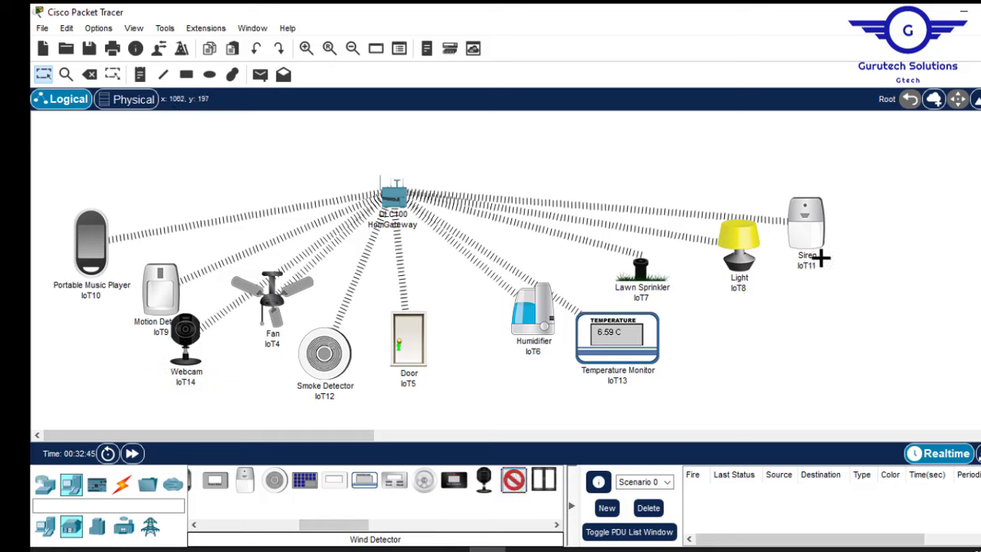
{"action": "left_click", "coordinate": [868, 213]}
Add a window between the door and the humidifier, and move the home gateway higher above the devices
{"action": "left_click", "coordinate": [543, 480]}
{"action": "left_click", "coordinate": [472, 381]}
{"action": "left_click_drag", "start_coordinate": [406, 143], "coordinate": [407, 138]}
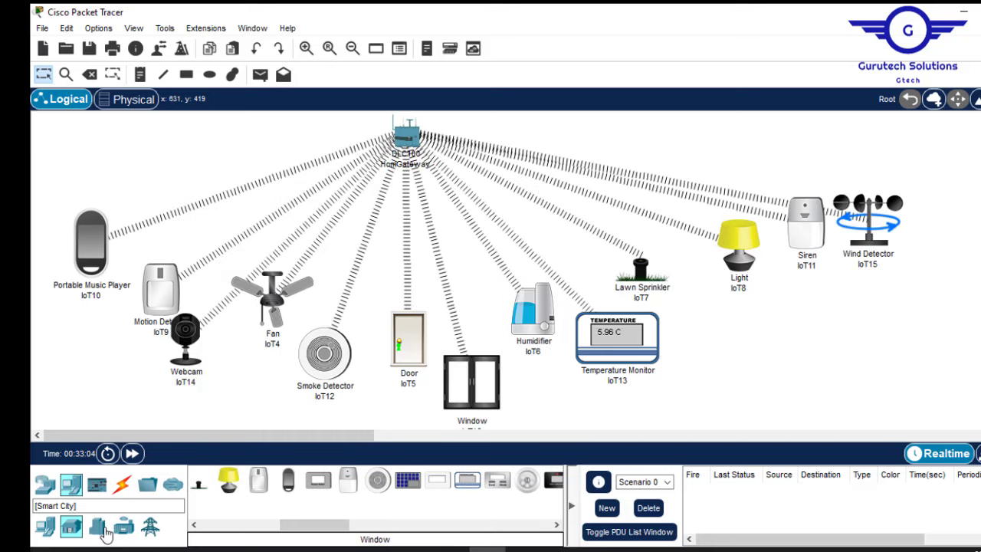
Place an Old Car from the Smart City devices just above the portable music player
{"action": "left_click", "coordinate": [97, 526]}
{"action": "left_click", "coordinate": [351, 479]}
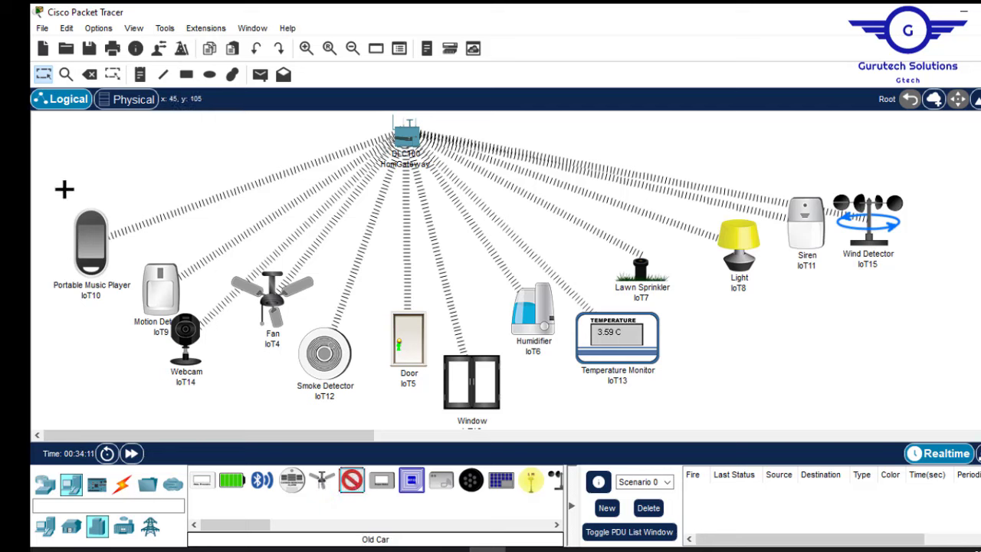
{"action": "left_click", "coordinate": [64, 188]}
Add an industrial carbon dioxide detector below the webcam and a fire sprinkler between the smoke detector and the window
{"action": "left_click", "coordinate": [123, 526]}
{"action": "left_click", "coordinate": [261, 480]}
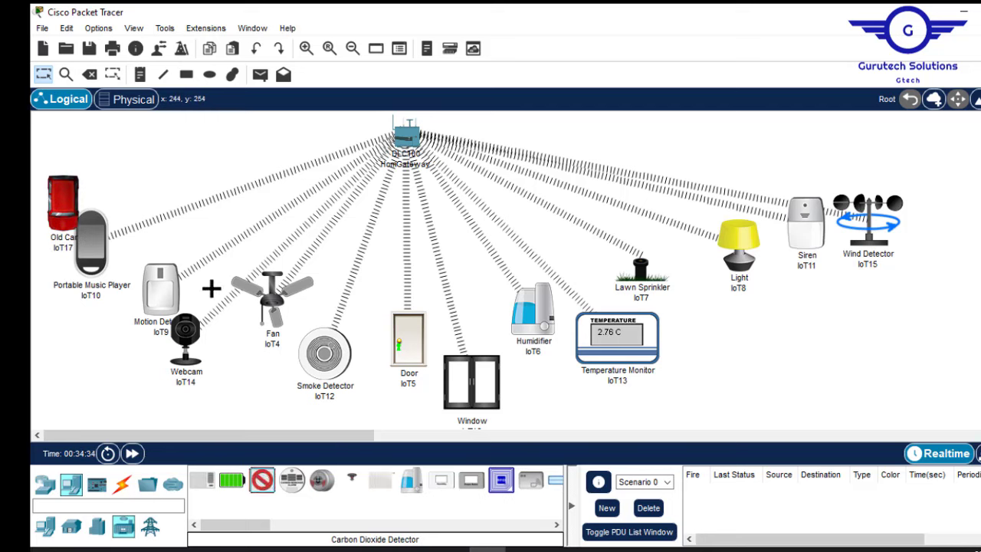
{"action": "left_click", "coordinate": [228, 385]}
{"action": "left_click", "coordinate": [364, 392]}
Place a signal generator below the siren and a trip sensor below the wind detector
{"action": "scroll", "coordinate": [375, 483], "scroll_direction": "down", "scroll_amount": 3}
{"action": "left_click", "coordinate": [459, 480]}
{"action": "left_click", "coordinate": [719, 345]}
{"action": "left_click_drag", "start_coordinate": [719, 345], "coordinate": [828, 349]}
{"action": "left_click", "coordinate": [518, 480]}
{"action": "left_click", "coordinate": [934, 295]}
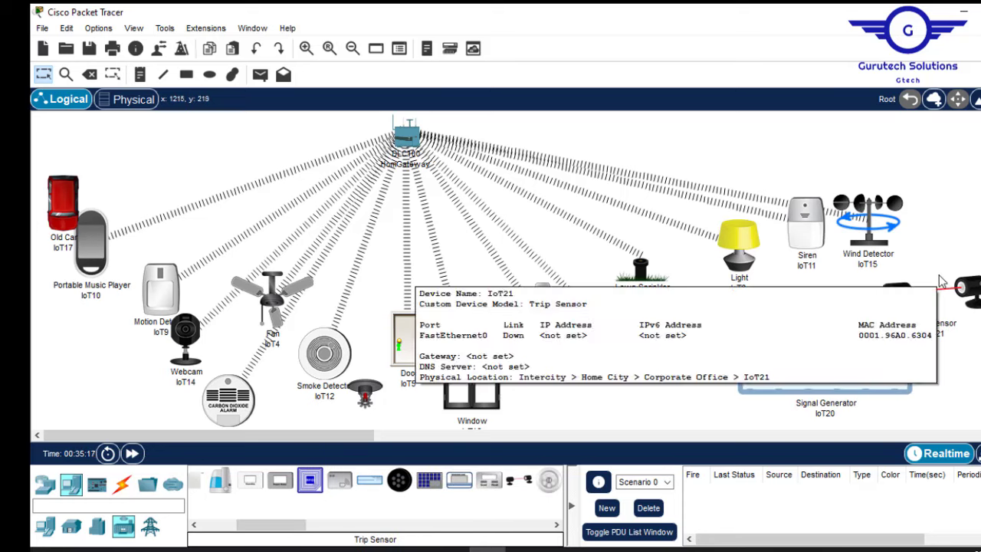
{"action": "scroll", "coordinate": [449, 480], "scroll_direction": "down", "scroll_amount": 3}
{"action": "mouse_move", "coordinate": [306, 535]}
{"action": "left_mouse_down"}
{"action": "mouse_move", "coordinate": [328, 535]}
{"action": "mouse_move", "coordinate": [290, 531]}
{"action": "left_mouse_up"}
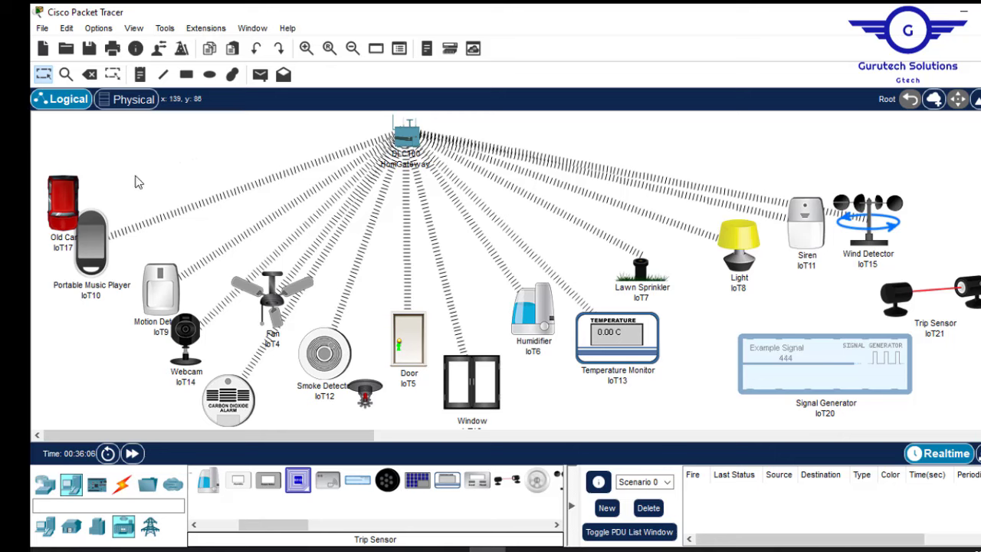
Review the Old Car's configuration and set its network adapter to the wireless PT-IOT-NM-1W in the advanced I/O settings
{"action": "left_click", "coordinate": [68, 182]}
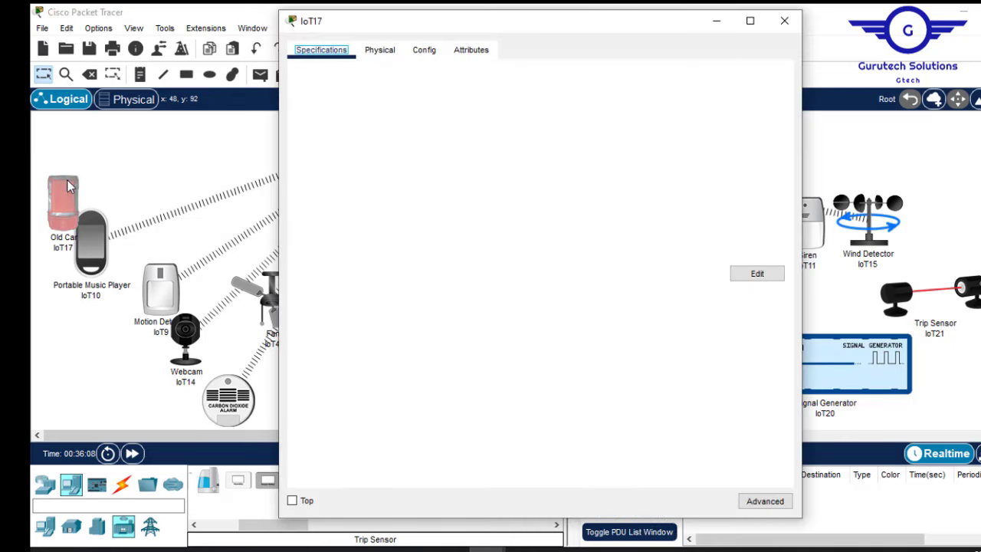
{"action": "left_click", "coordinate": [386, 50]}
{"action": "left_click", "coordinate": [432, 56]}
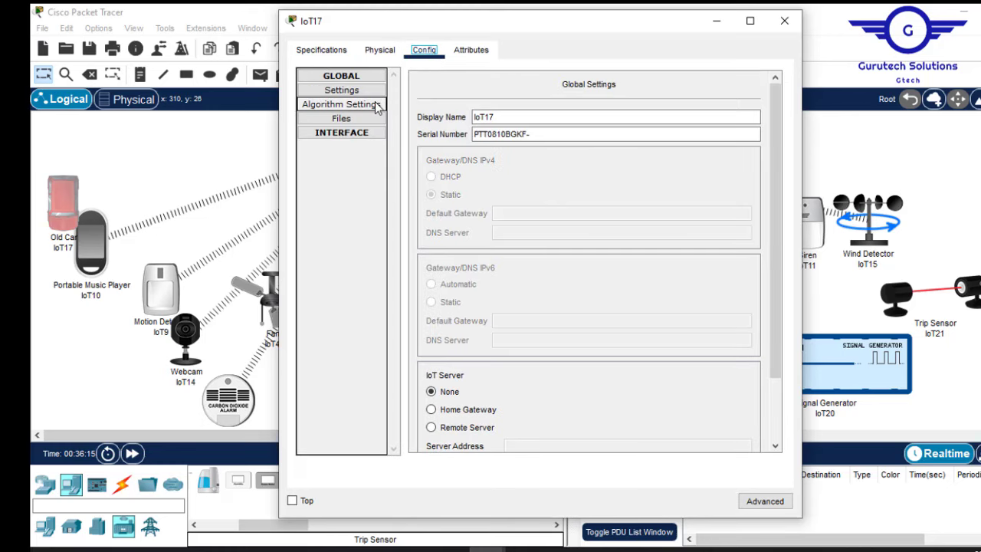
{"action": "left_click", "coordinate": [322, 51]}
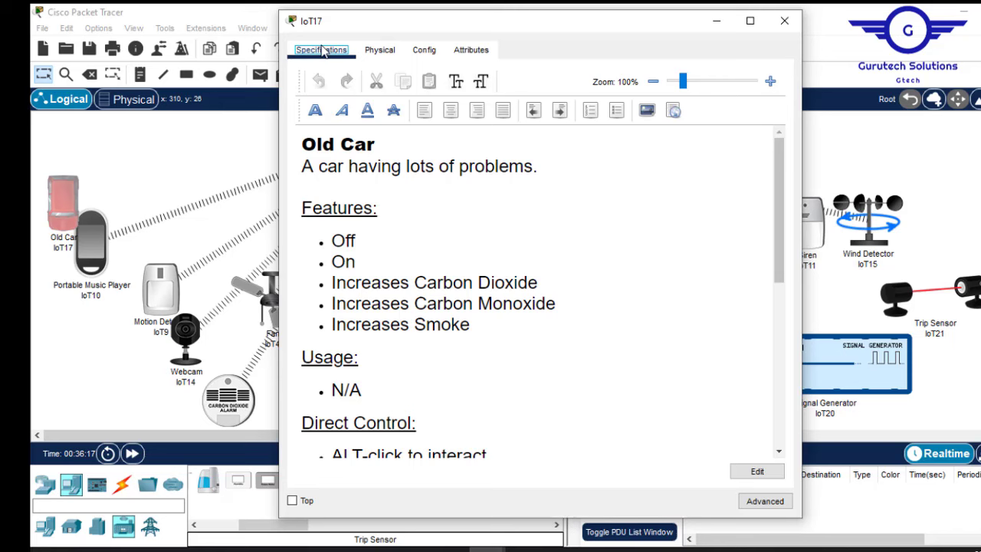
{"action": "left_click", "coordinate": [764, 503]}
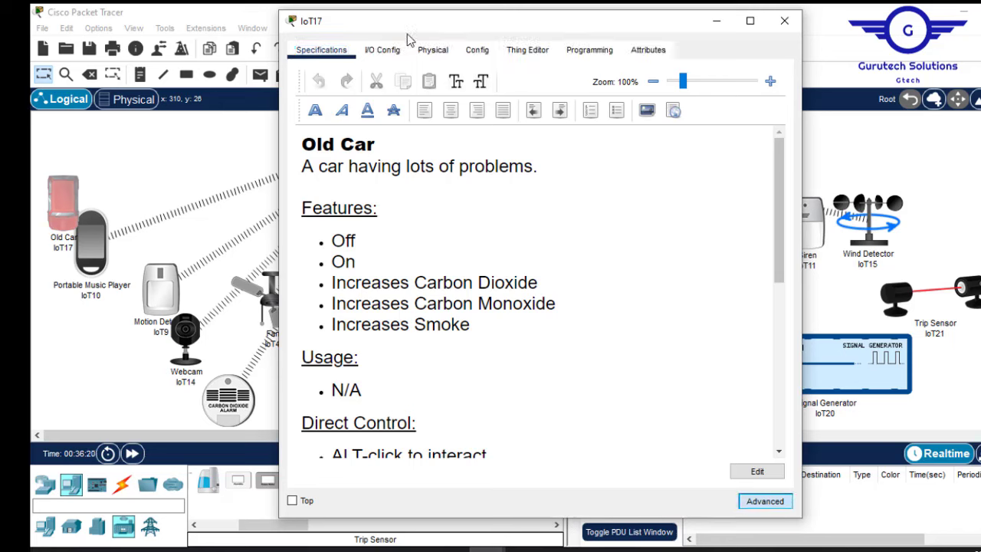
{"action": "left_click", "coordinate": [382, 53]}
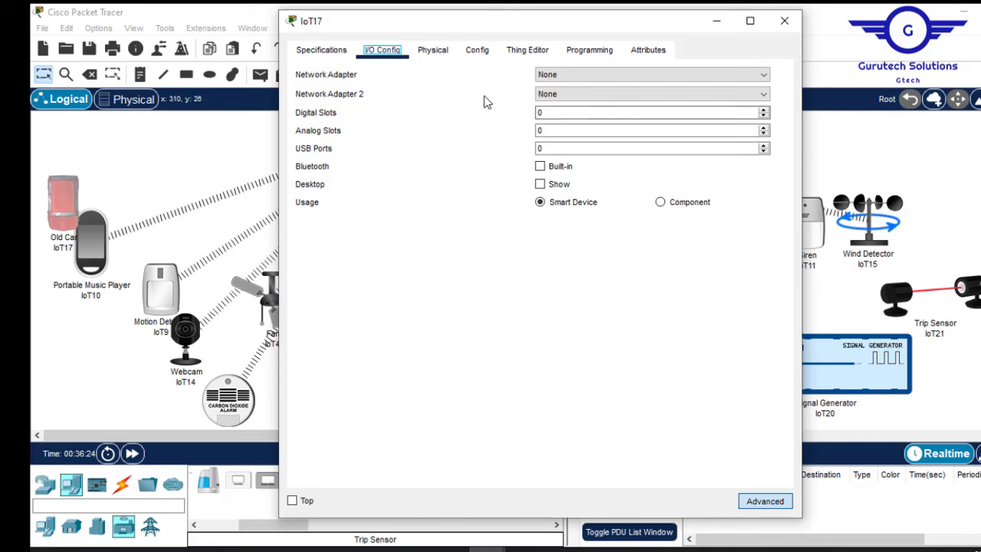
{"action": "left_click", "coordinate": [581, 80]}
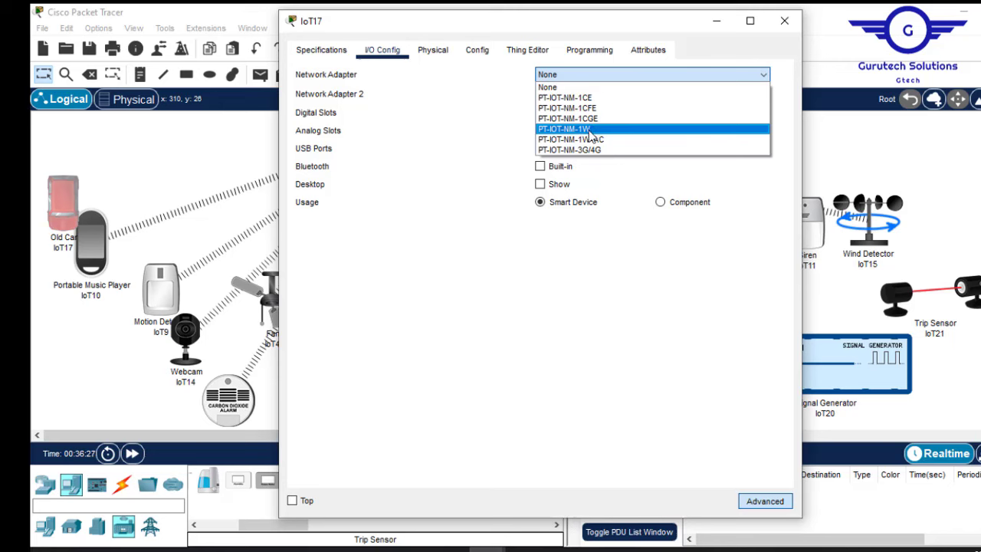
{"action": "left_click", "coordinate": [593, 129]}
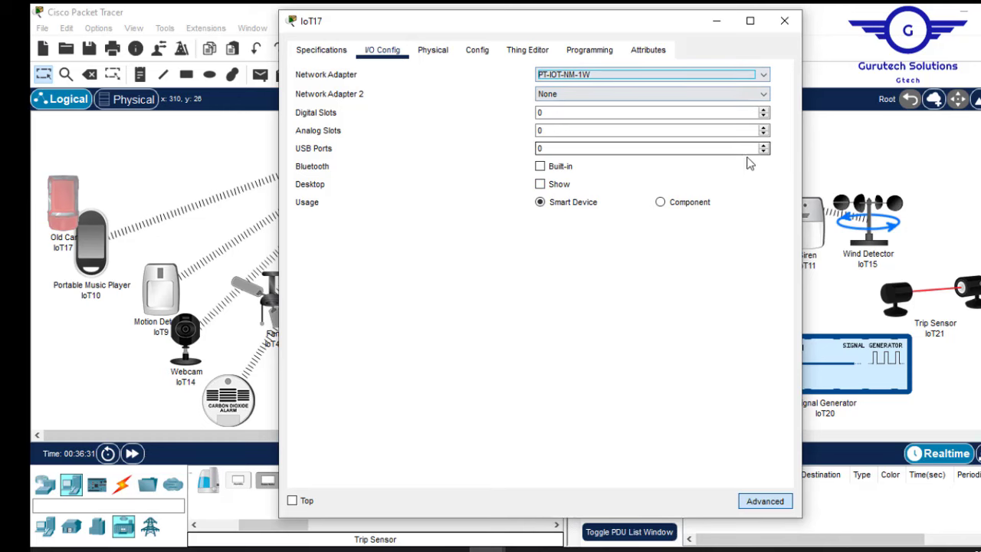
{"action": "left_click", "coordinate": [784, 21]}
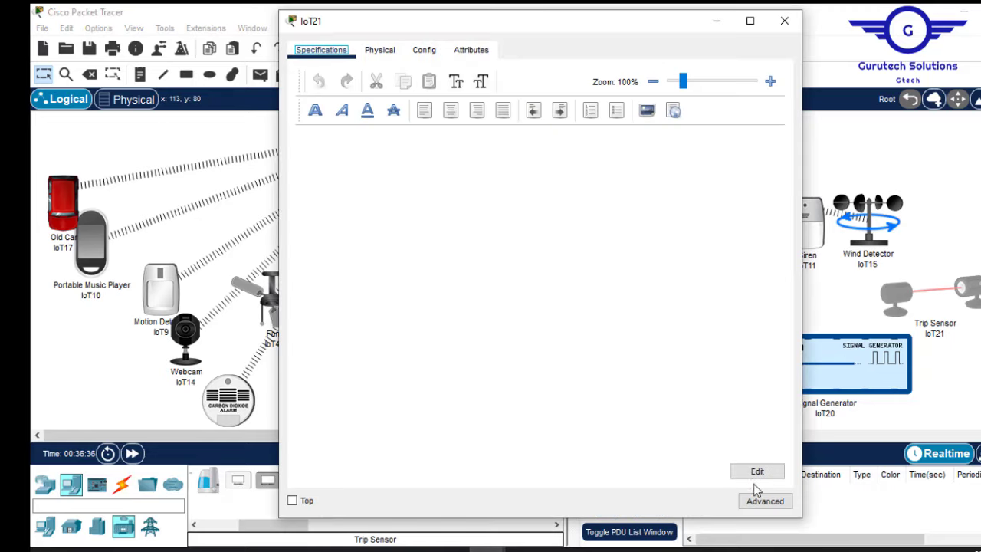
Set the trip sensor's second network adapter to PT-IOT-NM-1W in its advanced I/O settings
{"action": "left_click", "coordinate": [765, 501]}
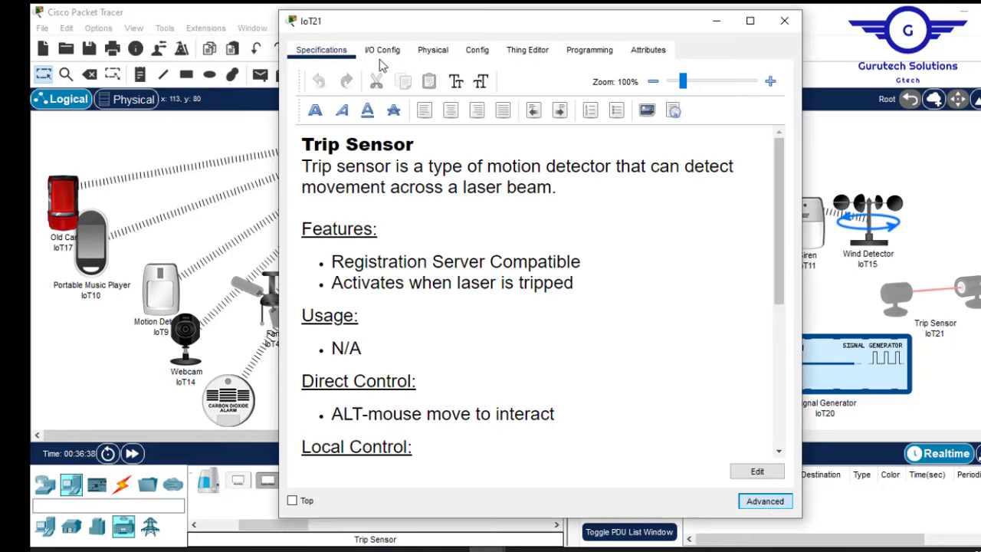
{"action": "left_click", "coordinate": [382, 51]}
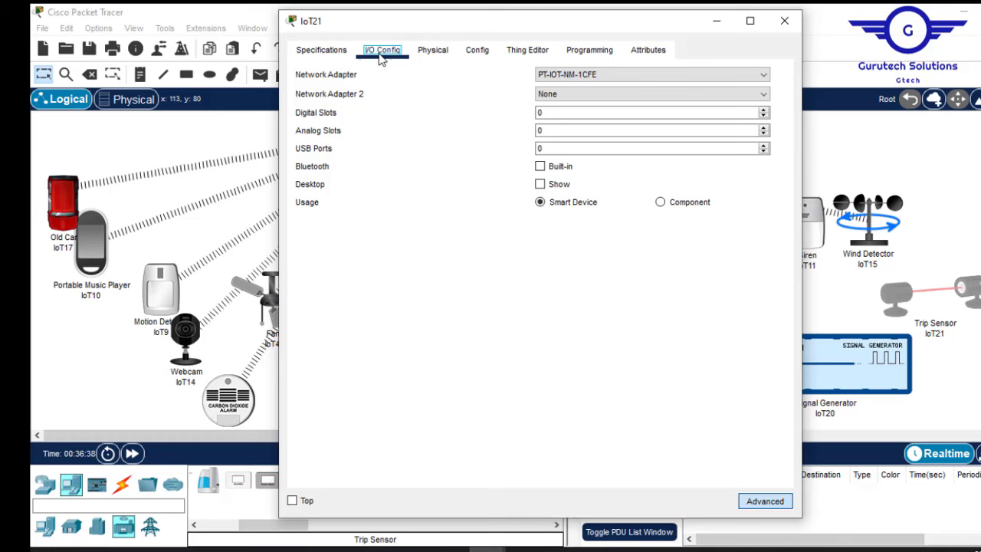
{"action": "left_click", "coordinate": [559, 77]}
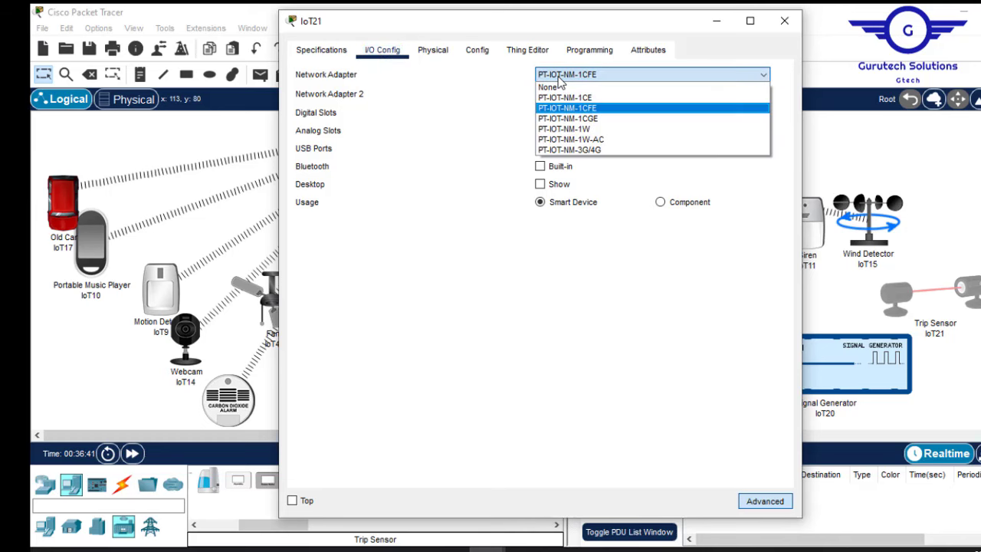
{"action": "left_click", "coordinate": [494, 96]}
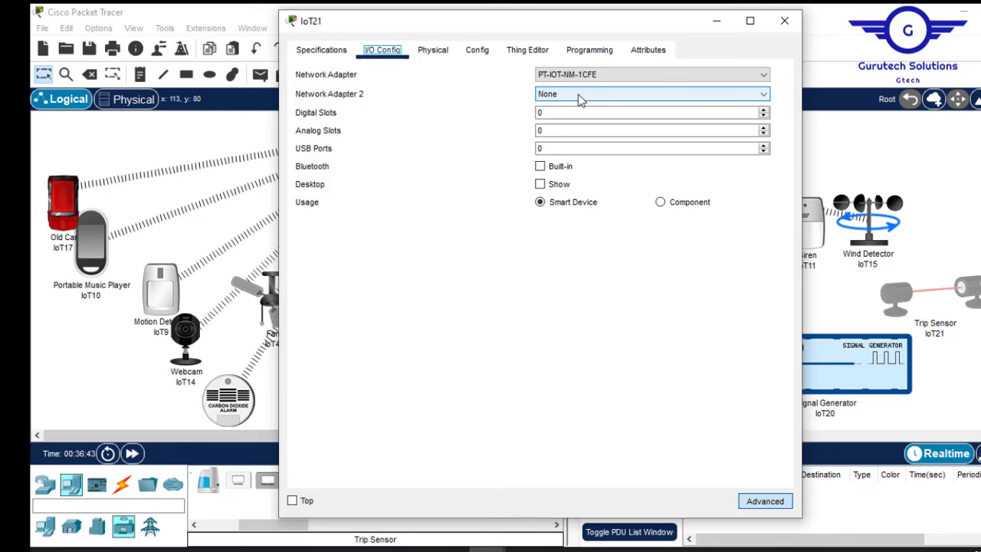
{"action": "left_click", "coordinate": [574, 95]}
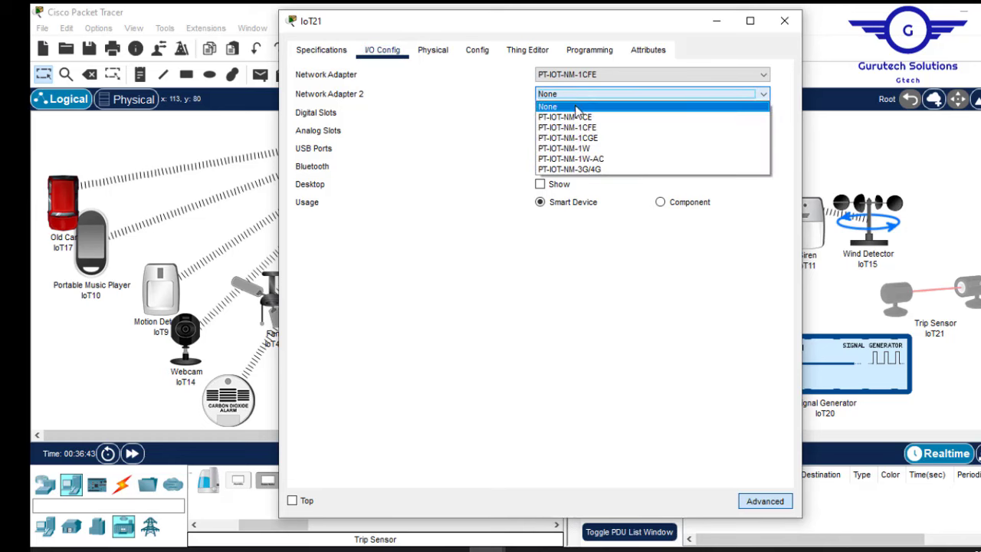
{"action": "left_click", "coordinate": [584, 148]}
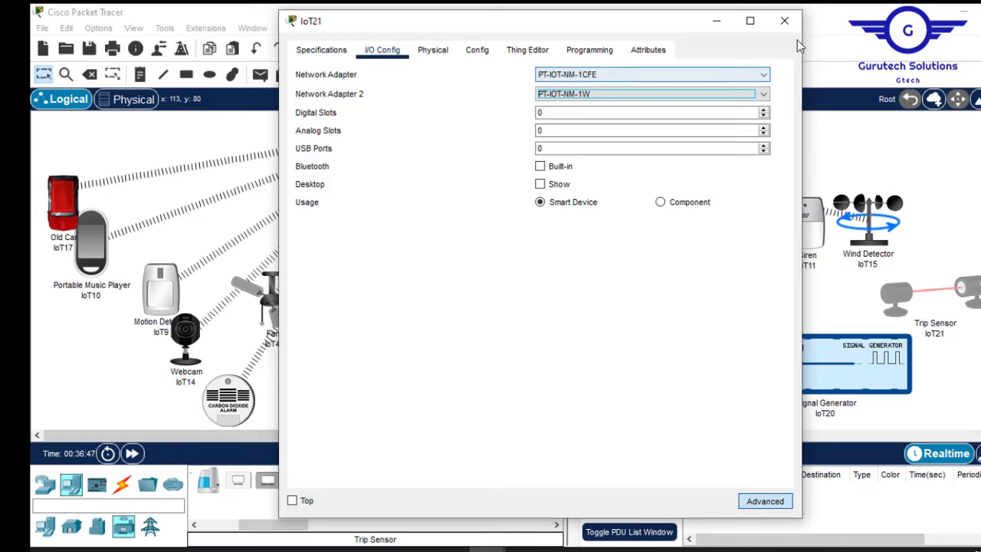
{"action": "left_click", "coordinate": [784, 20]}
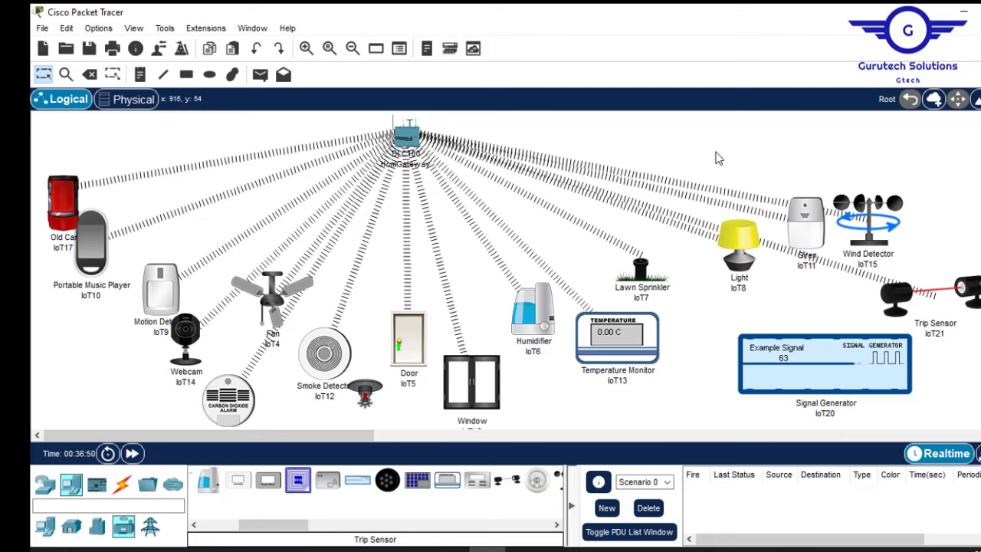
Move the signal generator down into the empty area well below the other devices
{"action": "scroll", "coordinate": [843, 481], "scroll_direction": "down", "scroll_amount": 3}
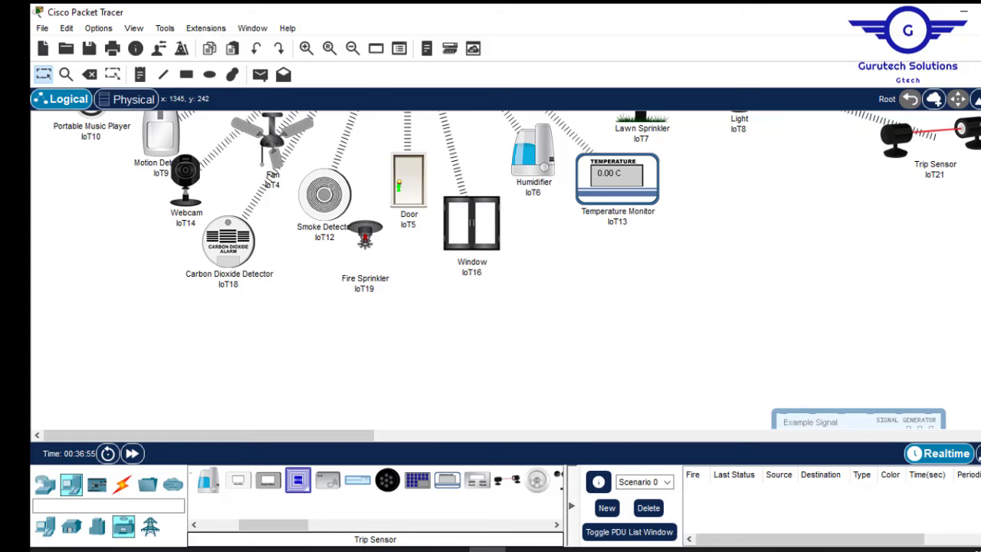
{"action": "scroll", "coordinate": [517, 269], "scroll_direction": "up", "scroll_amount": 1}
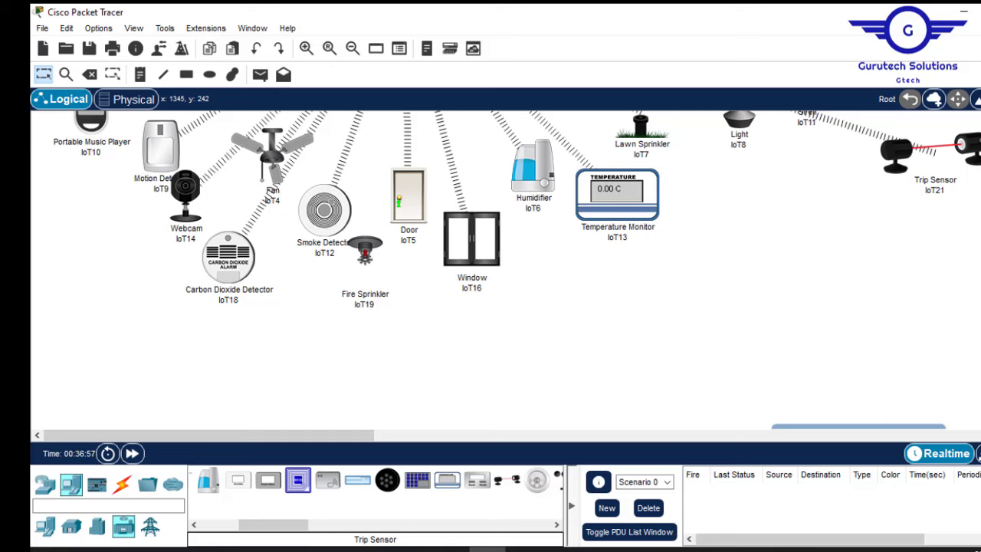
{"action": "scroll", "coordinate": [506, 269], "scroll_direction": "up", "scroll_amount": 3}
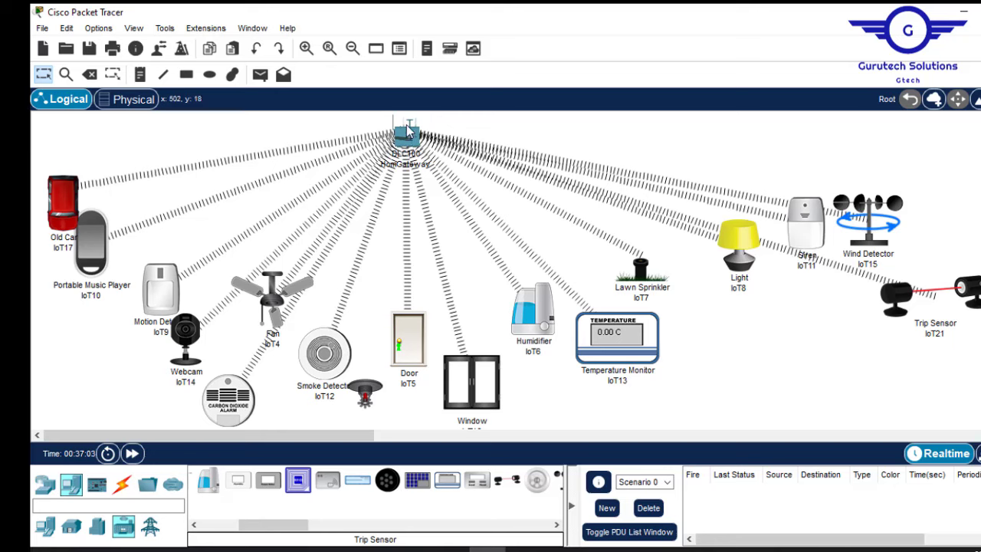
Place a tablet PC from the end devices above the siren
{"action": "mouse_move", "coordinate": [407, 131]}
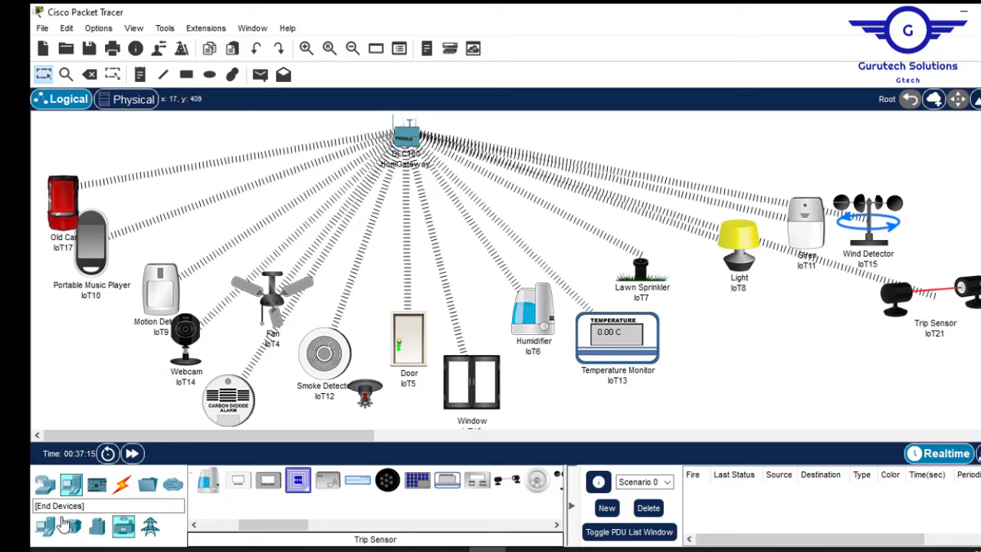
{"action": "left_click", "coordinate": [44, 484]}
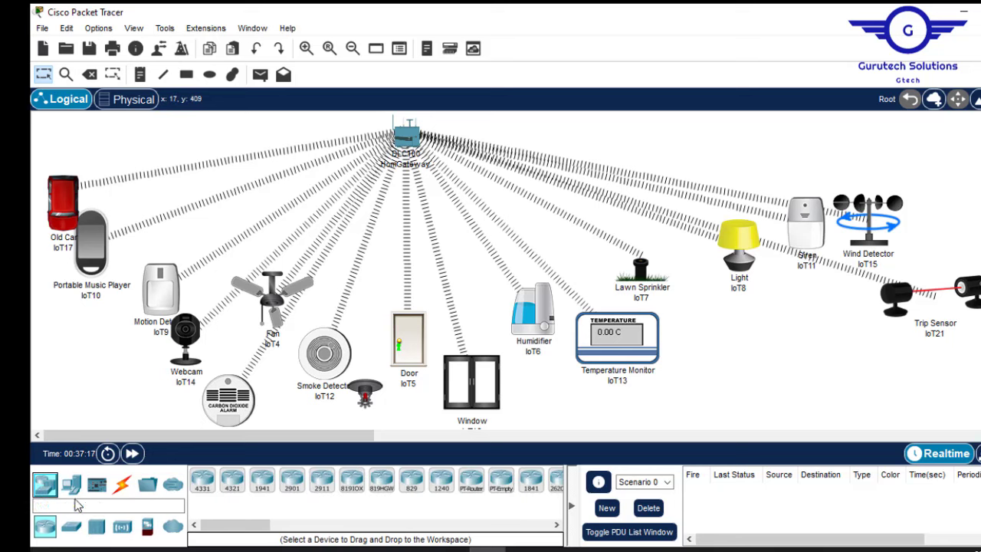
{"action": "left_click", "coordinate": [73, 490]}
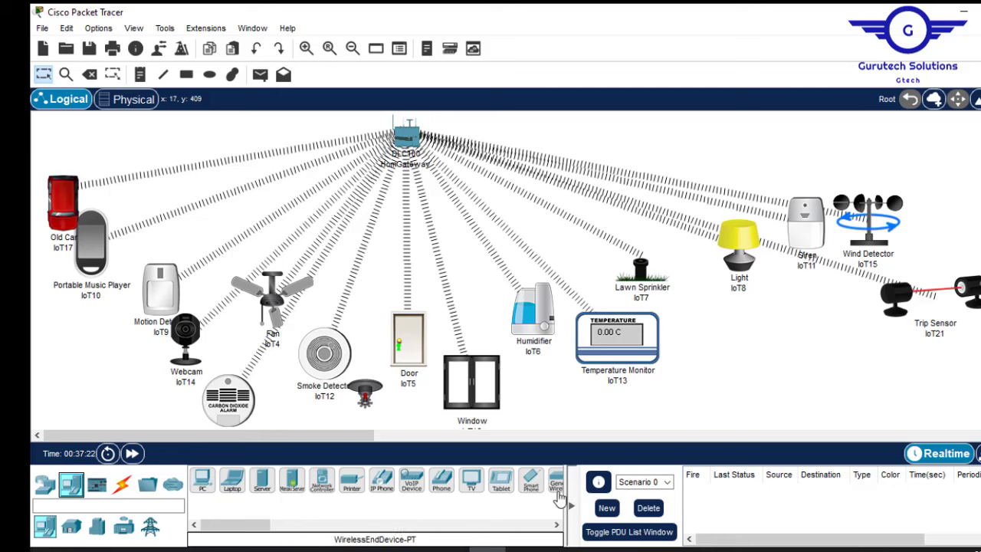
{"action": "left_click", "coordinate": [505, 479]}
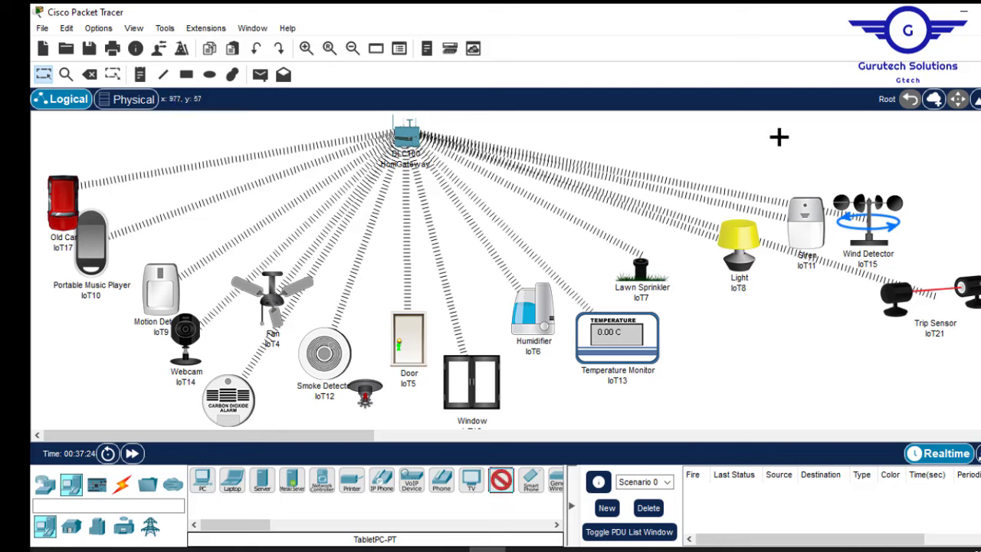
{"action": "left_click", "coordinate": [777, 137]}
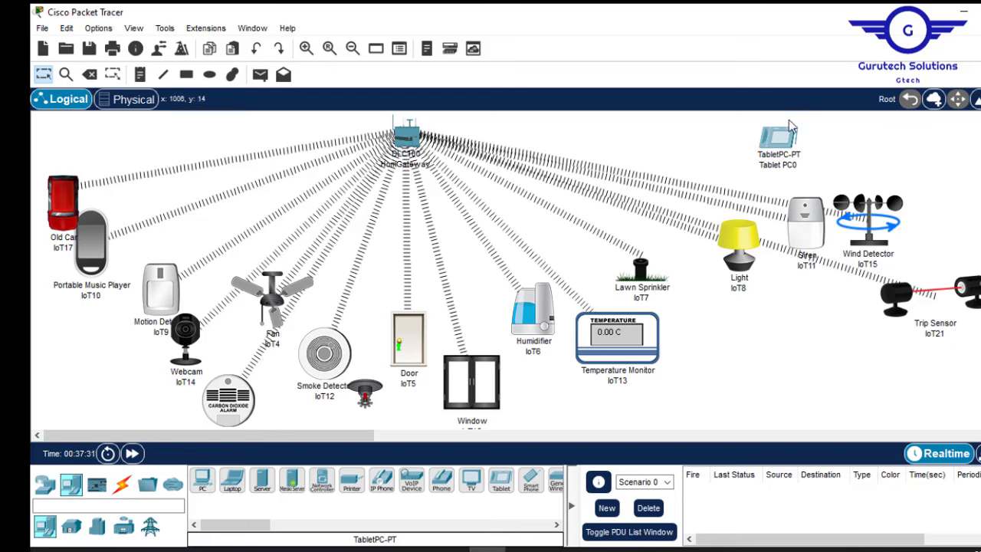
Look up the SSID in the home gateway's wireless settings
{"action": "left_click", "coordinate": [404, 146]}
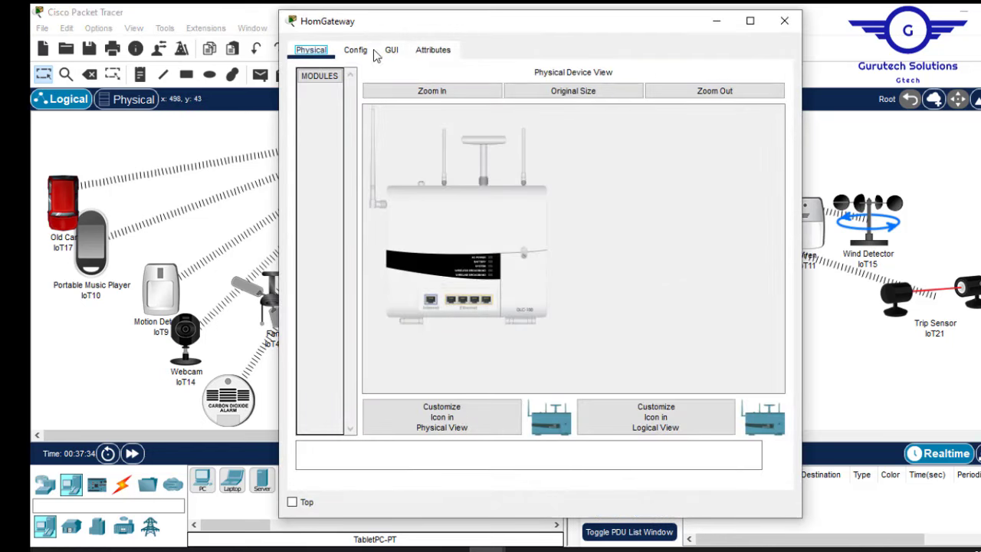
{"action": "left_click", "coordinate": [360, 52]}
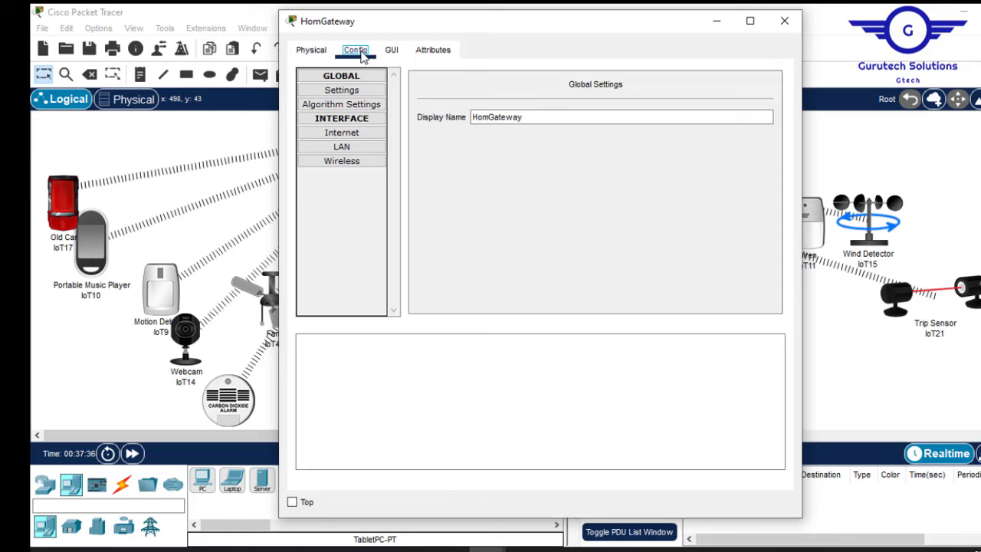
{"action": "left_click", "coordinate": [359, 162]}
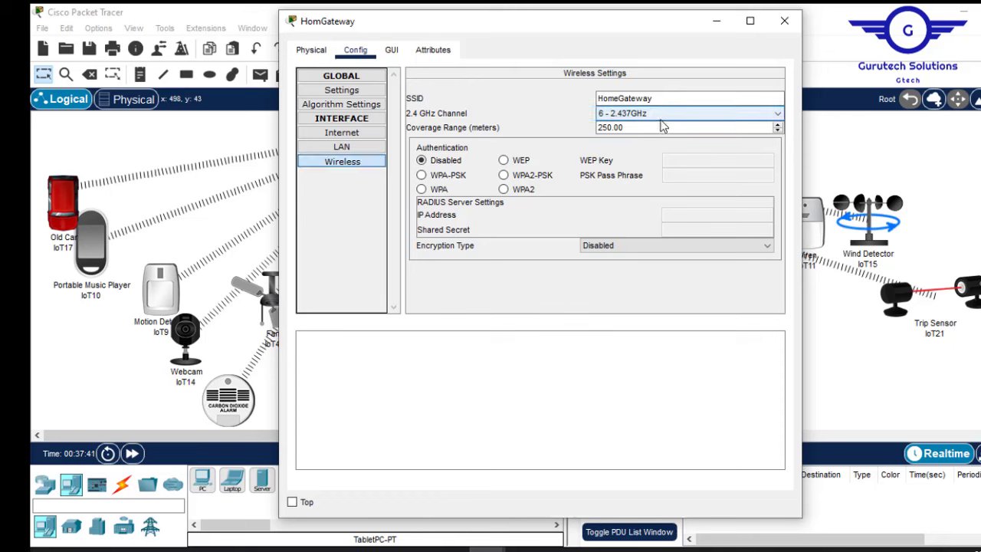
{"action": "left_click", "coordinate": [651, 96]}
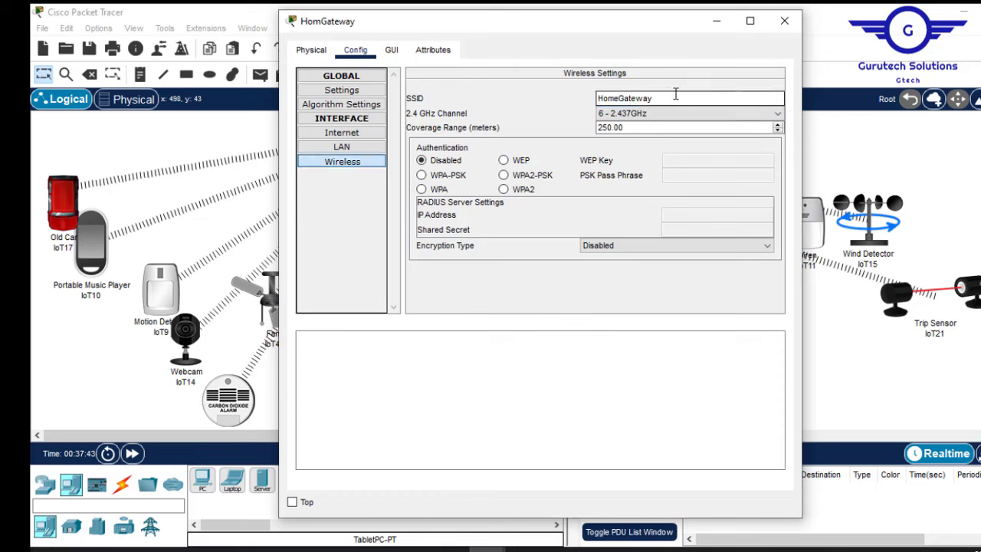
{"action": "left_click_drag", "start_coordinate": [676, 95], "coordinate": [581, 98]}
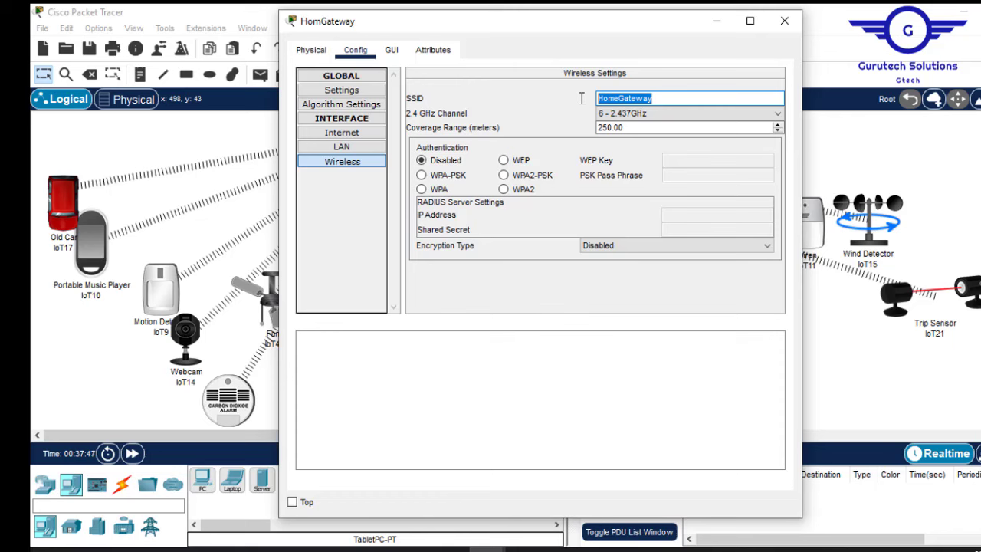
{"action": "left_click", "coordinate": [784, 21]}
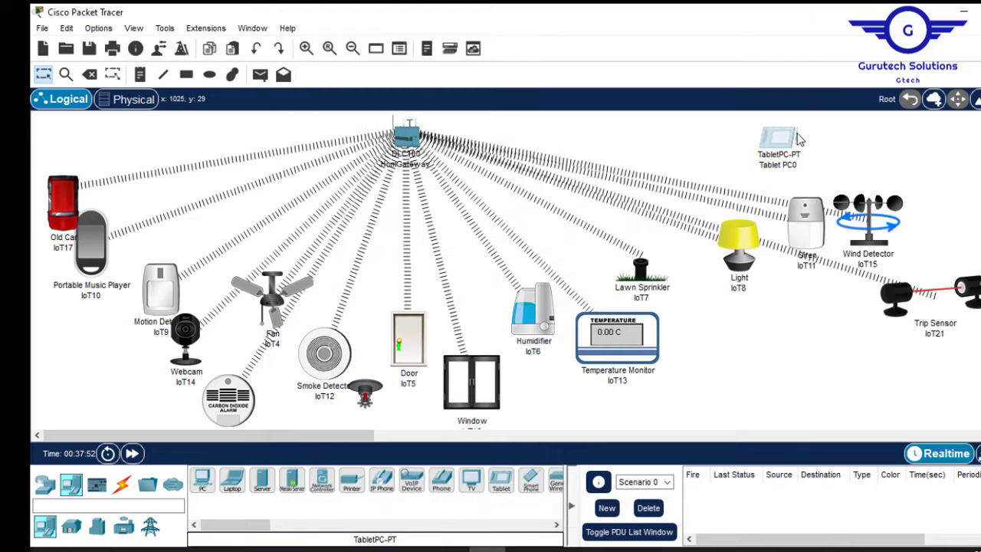
Set the SSID of the tablet's Wireless0 interface to HomeGateway
{"action": "left_click", "coordinate": [797, 138]}
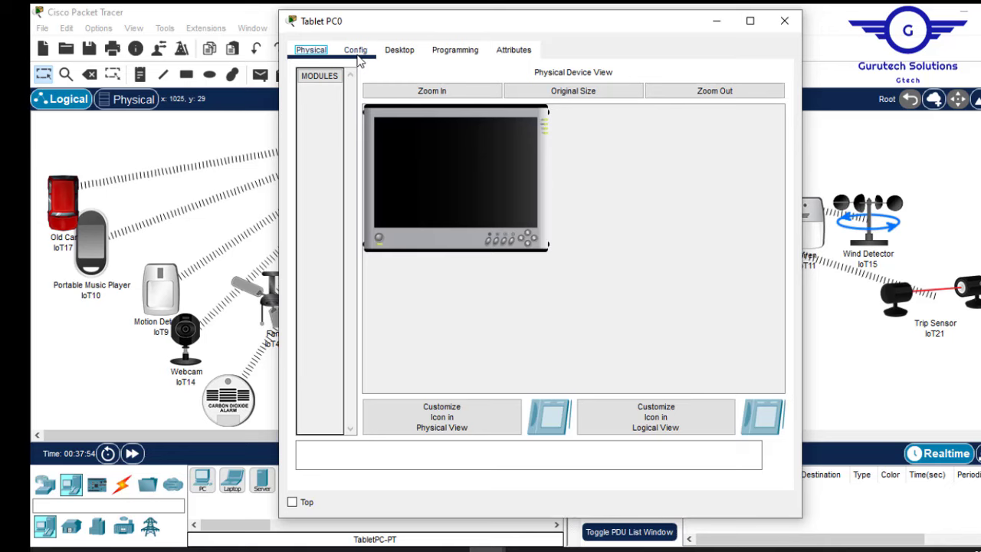
{"action": "left_click", "coordinate": [357, 52]}
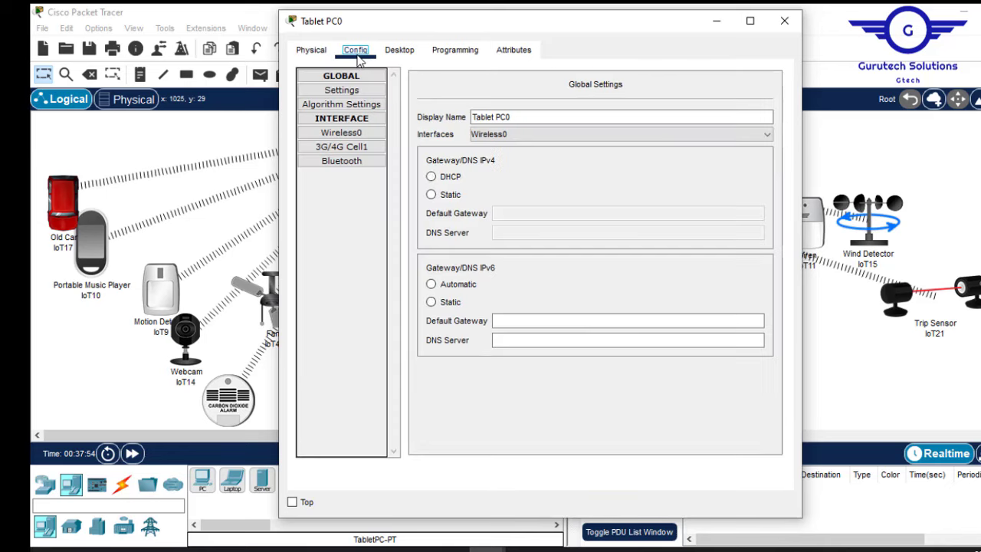
{"action": "left_click", "coordinate": [348, 134]}
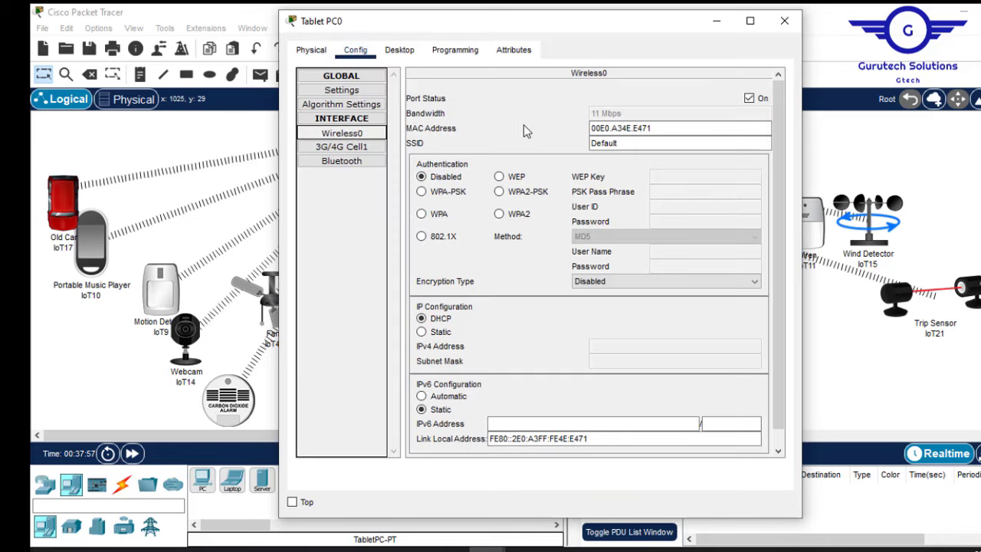
{"action": "double_click", "coordinate": [627, 144]}
{"action": "type", "text": "HomeGateway"}
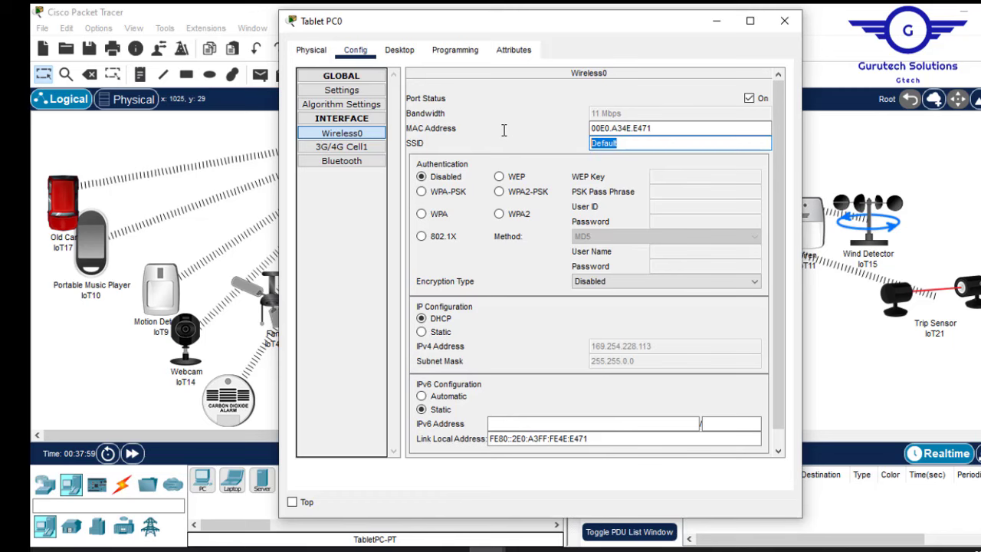
{"action": "left_click", "coordinate": [784, 20]}
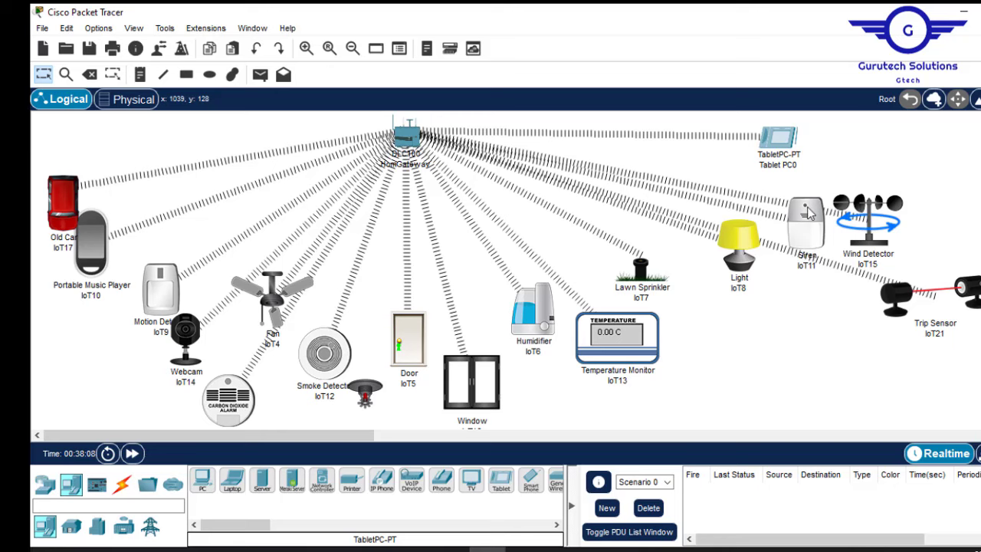
Check the Old Car's network details and its network adapter configuration
{"action": "mouse_move", "coordinate": [808, 213]}
{"action": "mouse_move", "coordinate": [79, 197]}
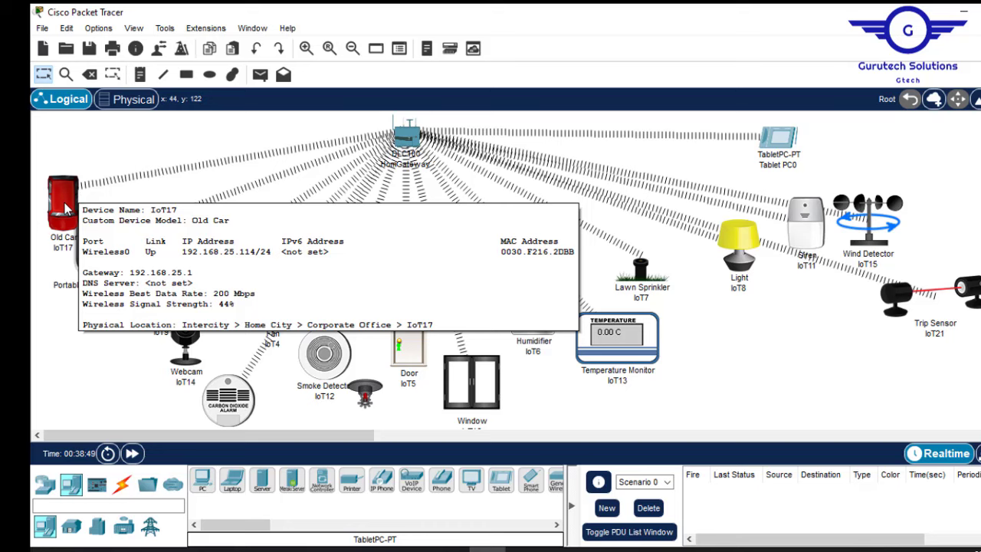
{"action": "left_click", "coordinate": [65, 209]}
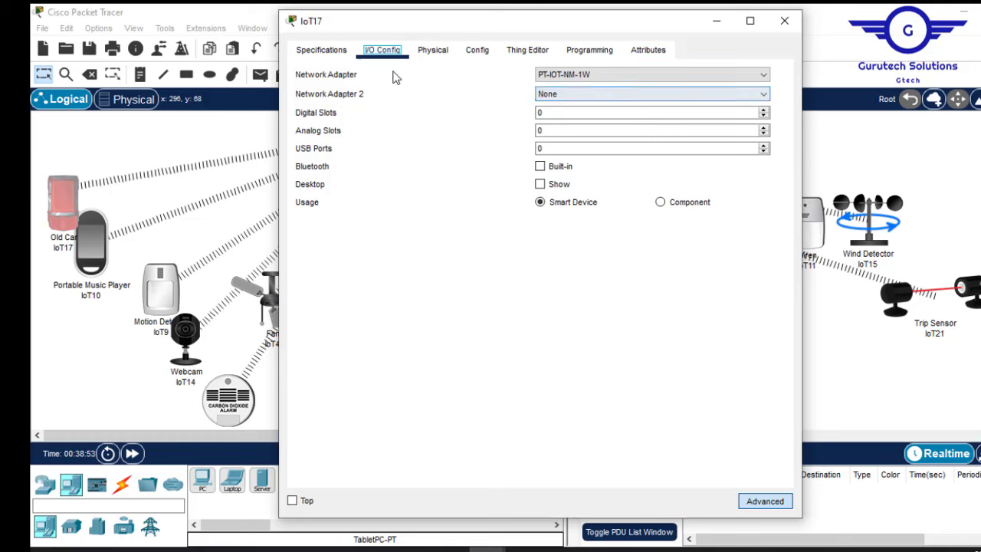
{"action": "left_click", "coordinate": [784, 21]}
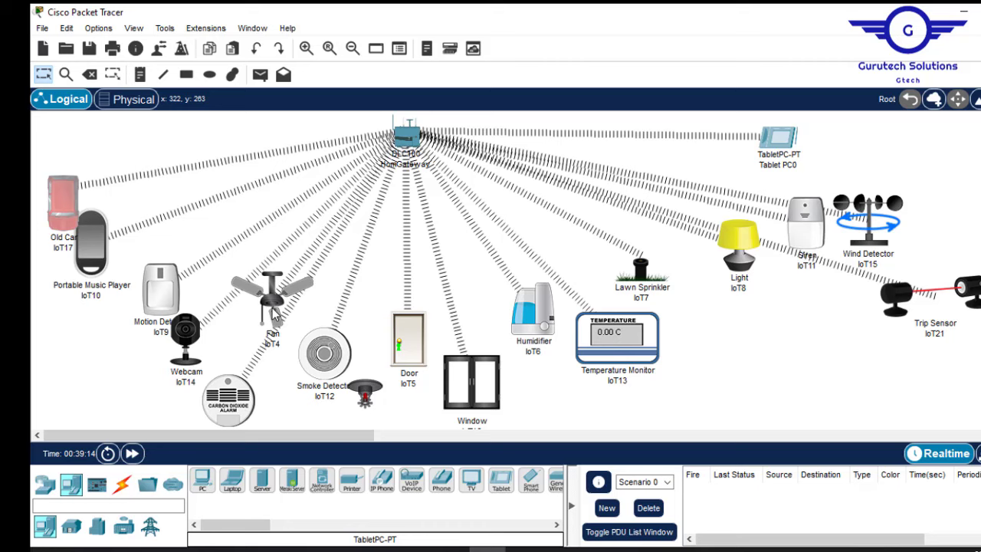
{"action": "mouse_move", "coordinate": [273, 316]}
Log in to the IoT server at 192.168.25.1 from the tablet's IoT Monitor and minimize the tablet's window
{"action": "left_click", "coordinate": [777, 146]}
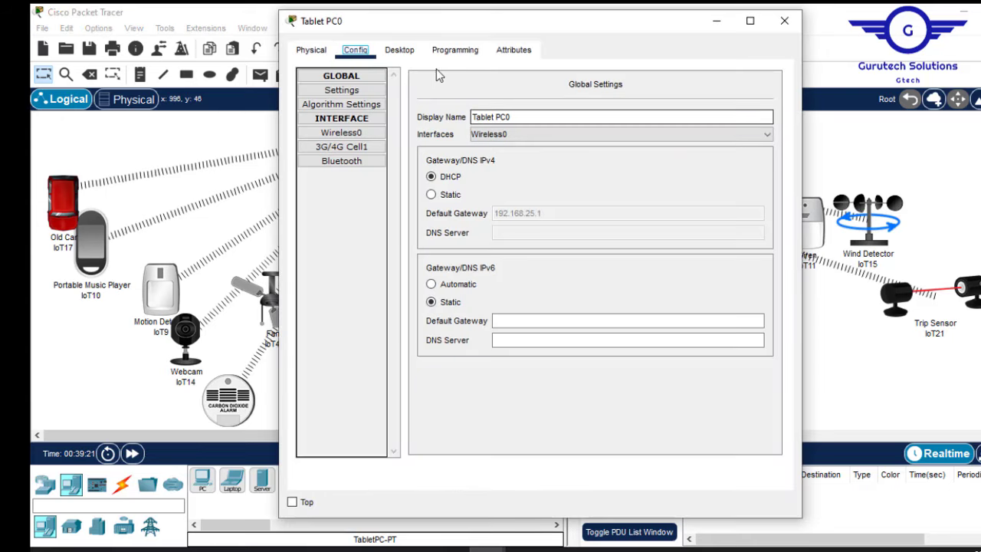
{"action": "left_click", "coordinate": [399, 51]}
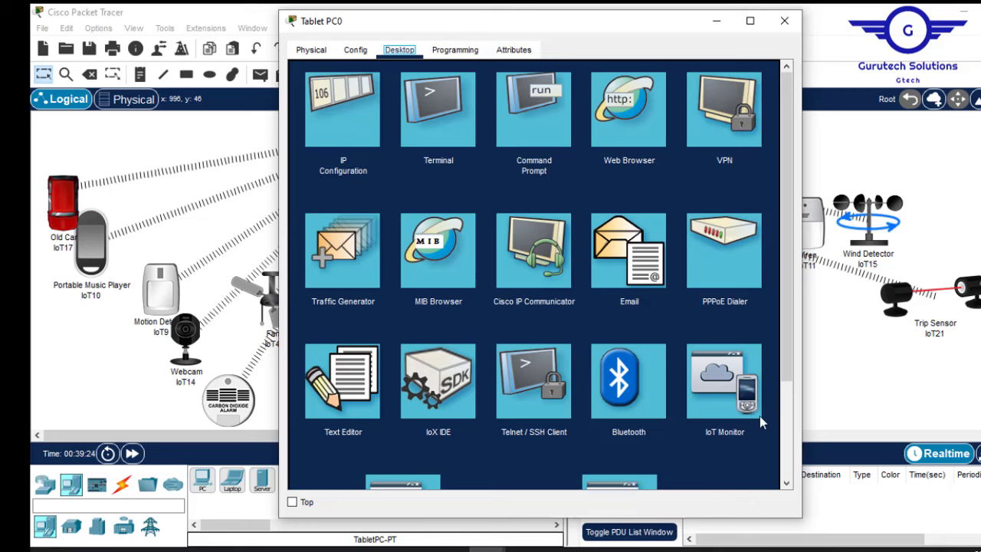
{"action": "left_click", "coordinate": [729, 379]}
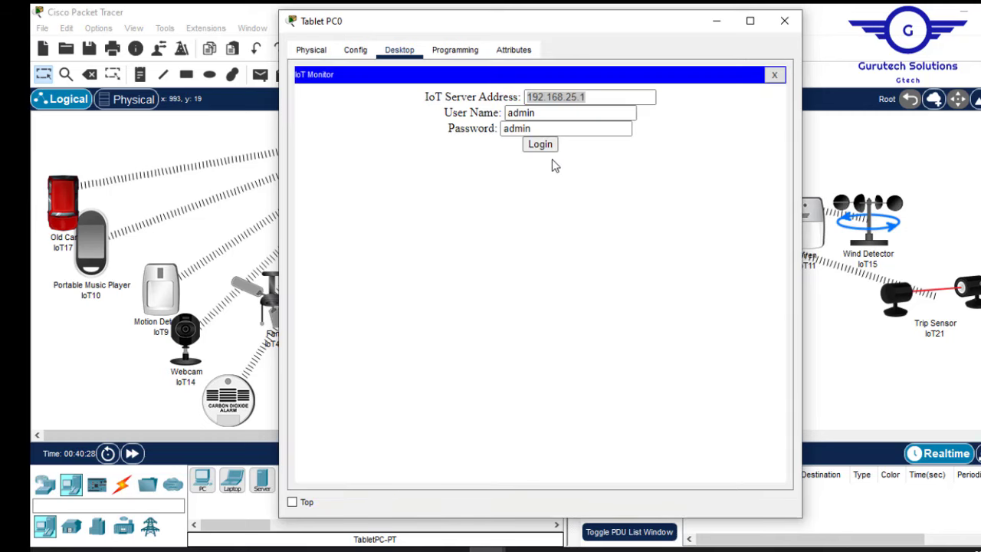
{"action": "left_click", "coordinate": [542, 146]}
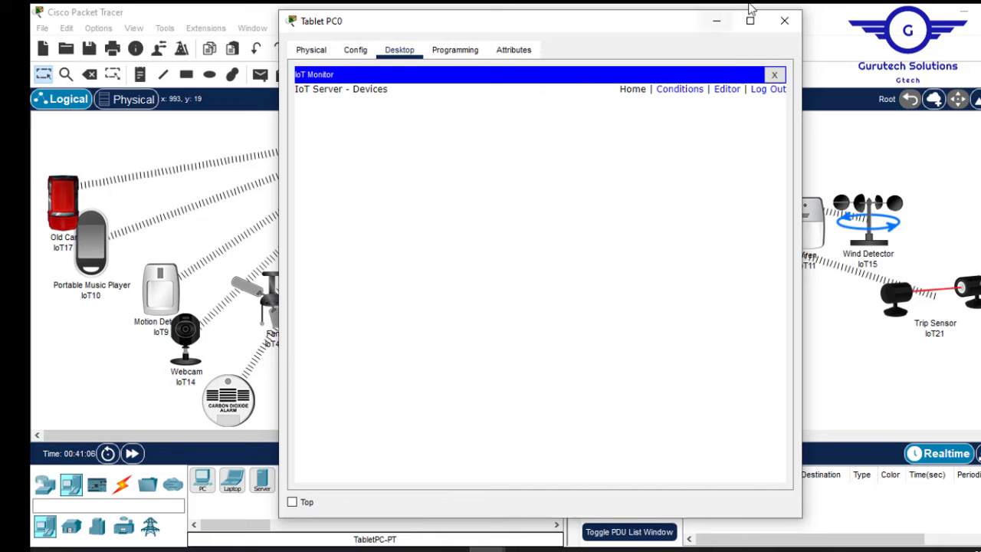
{"action": "left_click", "coordinate": [716, 22]}
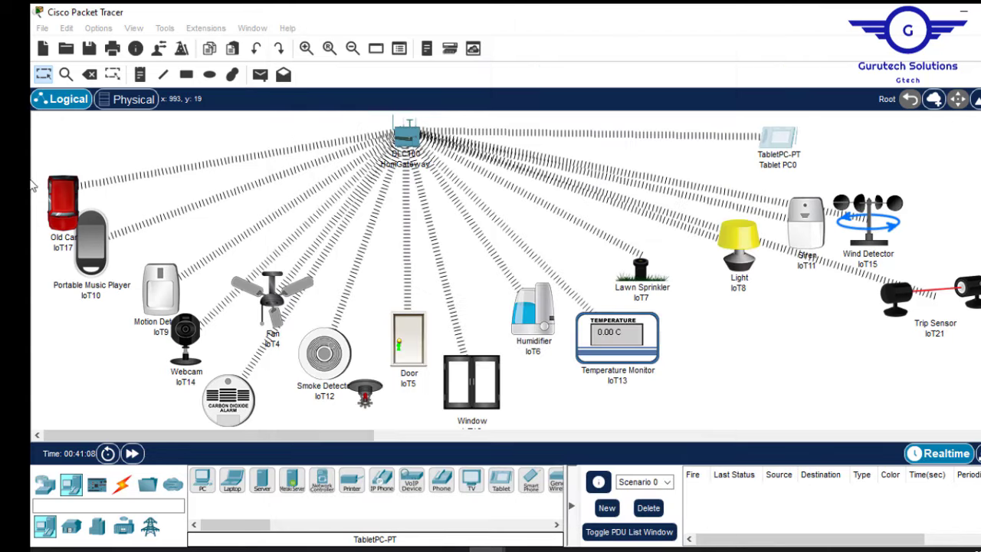
Set the Old Car's IoT server to Home Gateway in its configuration
{"action": "left_click", "coordinate": [59, 201]}
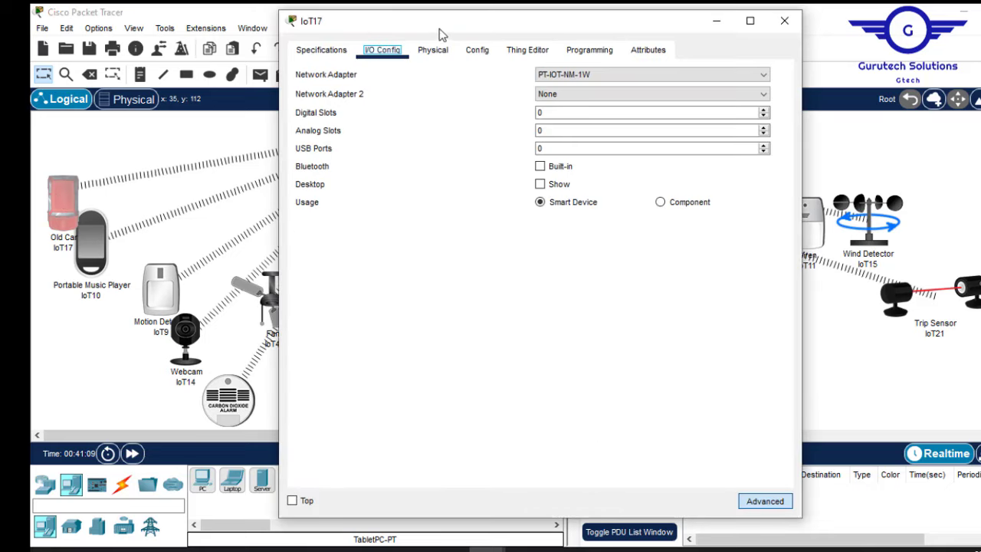
{"action": "left_click", "coordinate": [431, 50]}
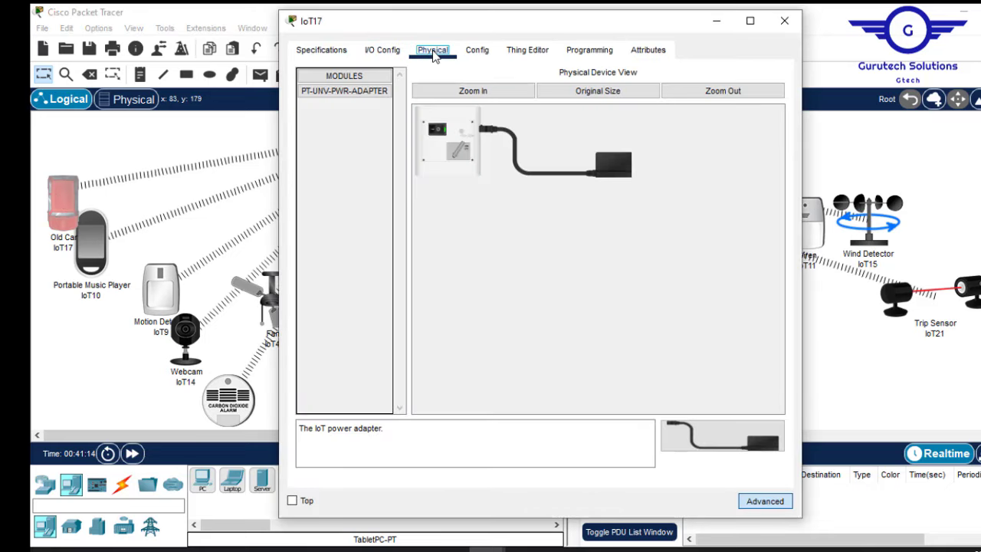
{"action": "left_click", "coordinate": [488, 51]}
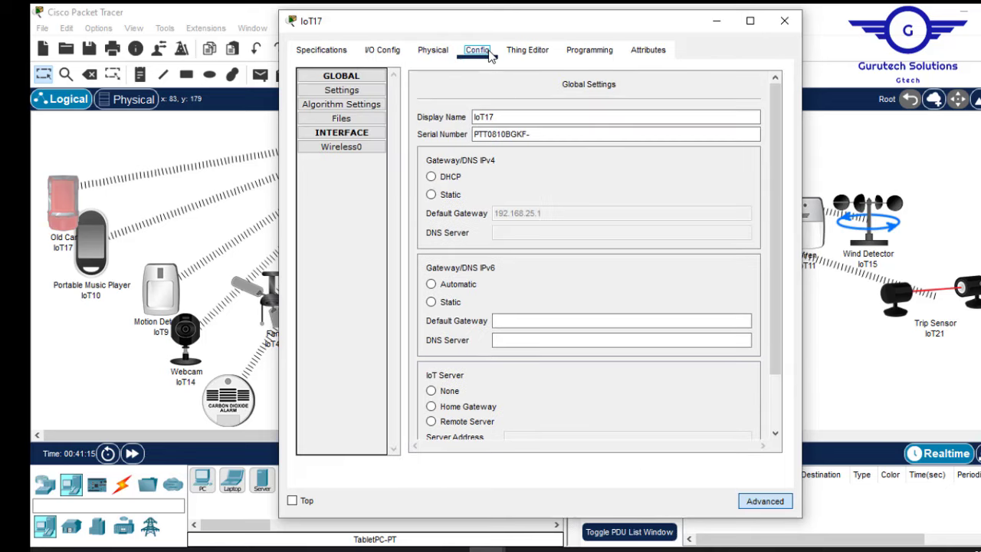
{"action": "left_click", "coordinate": [433, 410]}
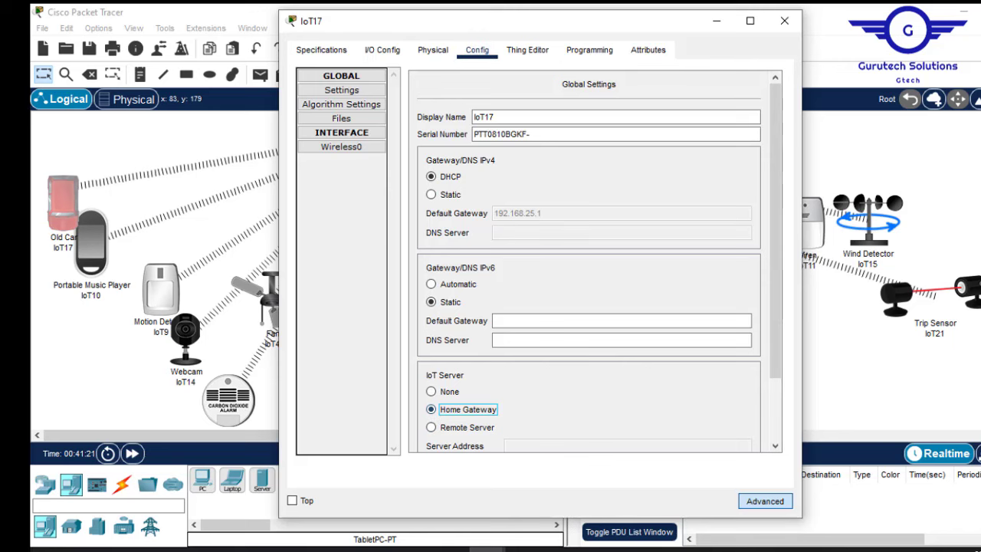
{"action": "left_click", "coordinate": [779, 30]}
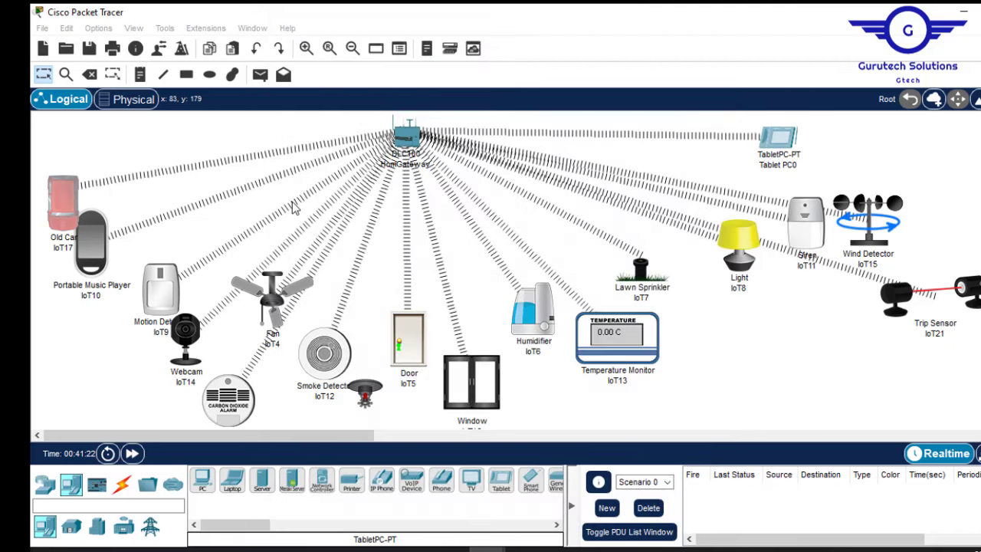
Set the portable music player's IoT server to Home Gateway
{"action": "left_click", "coordinate": [98, 240]}
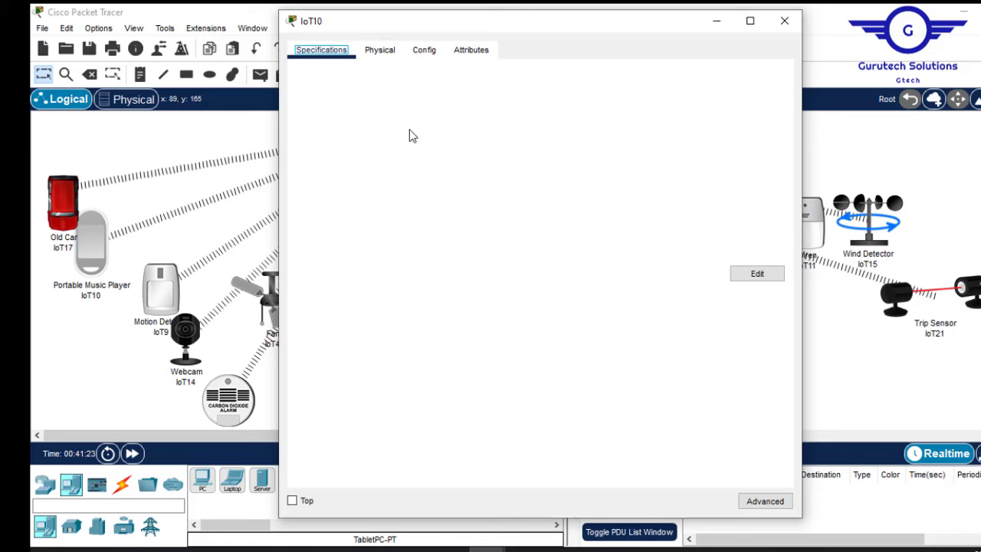
{"action": "left_click", "coordinate": [424, 50]}
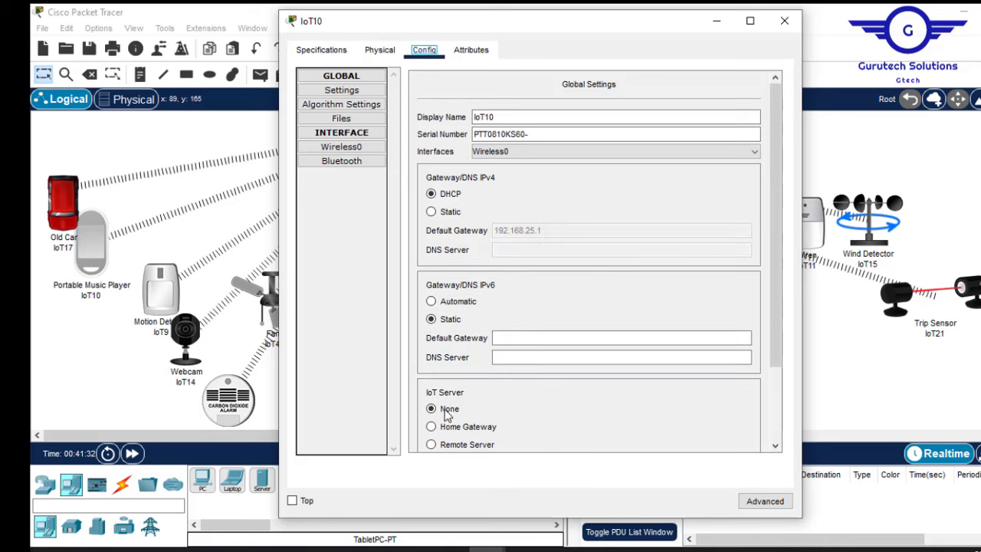
{"action": "left_click", "coordinate": [432, 425]}
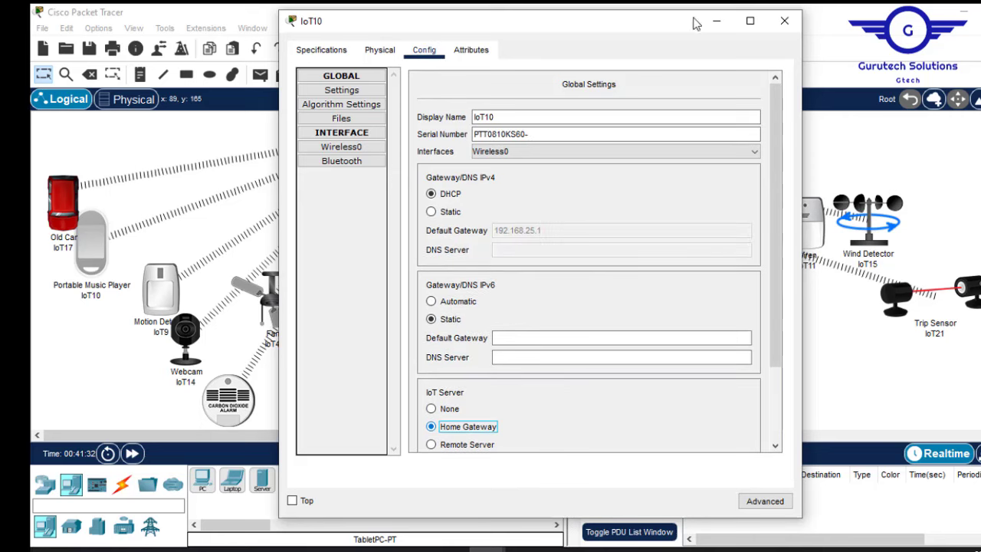
{"action": "left_click", "coordinate": [784, 20]}
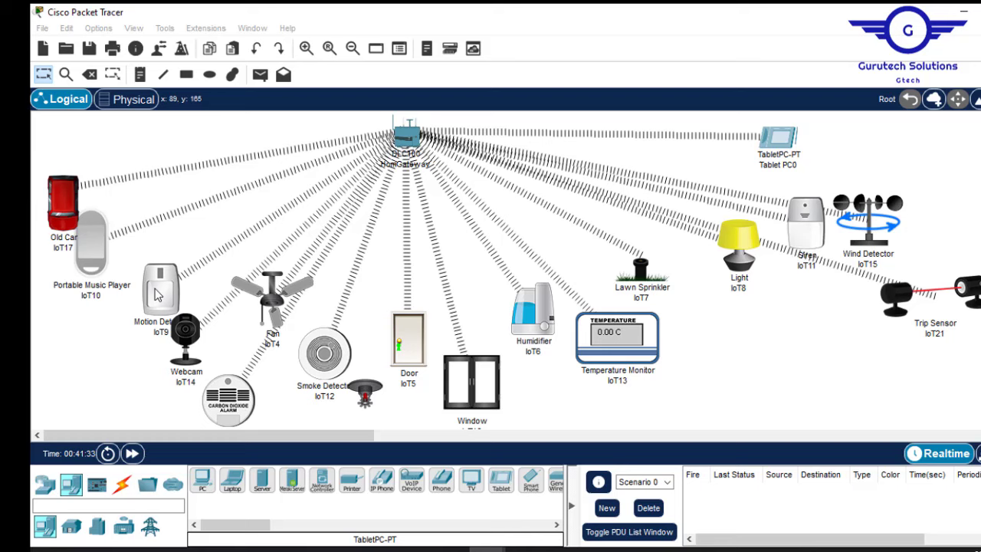
Register the webcam, fire sprinkler and door with Home Gateway as their IoT server
{"action": "left_click", "coordinate": [185, 331]}
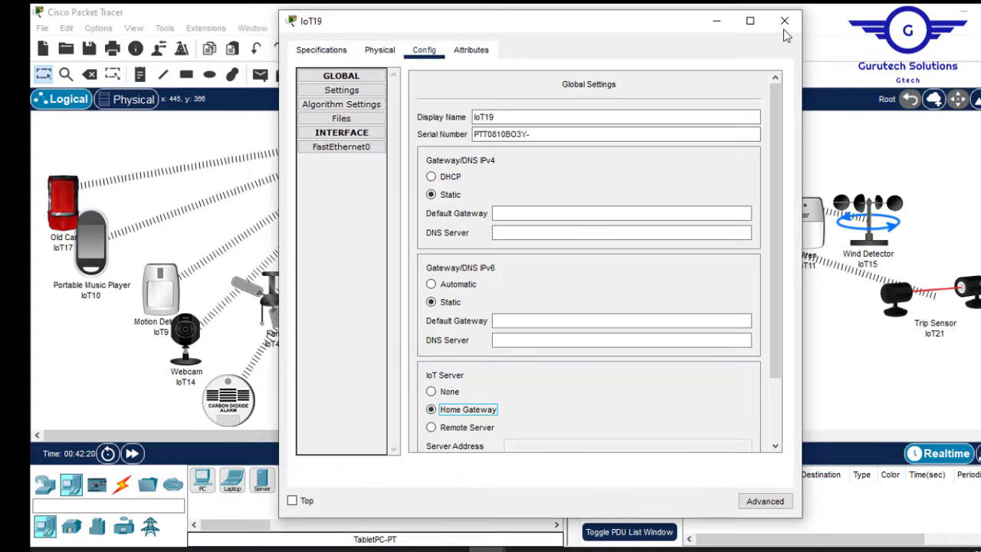
{"action": "left_click", "coordinate": [784, 21]}
{"action": "left_click", "coordinate": [405, 331]}
{"action": "left_click", "coordinate": [784, 21]}
Set the IoT server of the window and the humidifier to Home Gateway
{"action": "left_click", "coordinate": [465, 378]}
{"action": "left_click", "coordinate": [424, 49]}
{"action": "left_click", "coordinate": [784, 21]}
{"action": "left_click", "coordinate": [532, 350]}
{"action": "left_click", "coordinate": [784, 21]}
Set the IoT server of the temperature monitor and the lawn sprinkler to Home Gateway
{"action": "left_click", "coordinate": [648, 372]}
{"action": "left_click", "coordinate": [424, 50]}
{"action": "left_click", "coordinate": [430, 426]}
{"action": "left_click", "coordinate": [784, 20]}
{"action": "left_click", "coordinate": [639, 214]}
{"action": "left_click", "coordinate": [431, 426]}
{"action": "left_click", "coordinate": [784, 20]}
Set the IoT server of the light and the siren to Home Gateway
{"action": "left_click", "coordinate": [740, 235]}
{"action": "left_click", "coordinate": [424, 49]}
{"action": "left_click", "coordinate": [430, 426]}
{"action": "left_click", "coordinate": [784, 21]}
{"action": "left_click", "coordinate": [806, 222]}
{"action": "left_click", "coordinate": [424, 50]}
{"action": "left_click", "coordinate": [430, 426]}
{"action": "left_click", "coordinate": [784, 21]}
Set the trip sensor's IoT server to Home Gateway
{"action": "left_click", "coordinate": [897, 299]}
{"action": "left_click", "coordinate": [476, 50]}
{"action": "left_click", "coordinate": [431, 427]}
{"action": "left_click", "coordinate": [784, 21]}
Check the IoT server setting in the configurations of the window and the siren
{"action": "left_click", "coordinate": [468, 376]}
{"action": "left_click", "coordinate": [423, 50]}
{"action": "left_click", "coordinate": [784, 21]}
{"action": "left_click", "coordinate": [679, 196]}
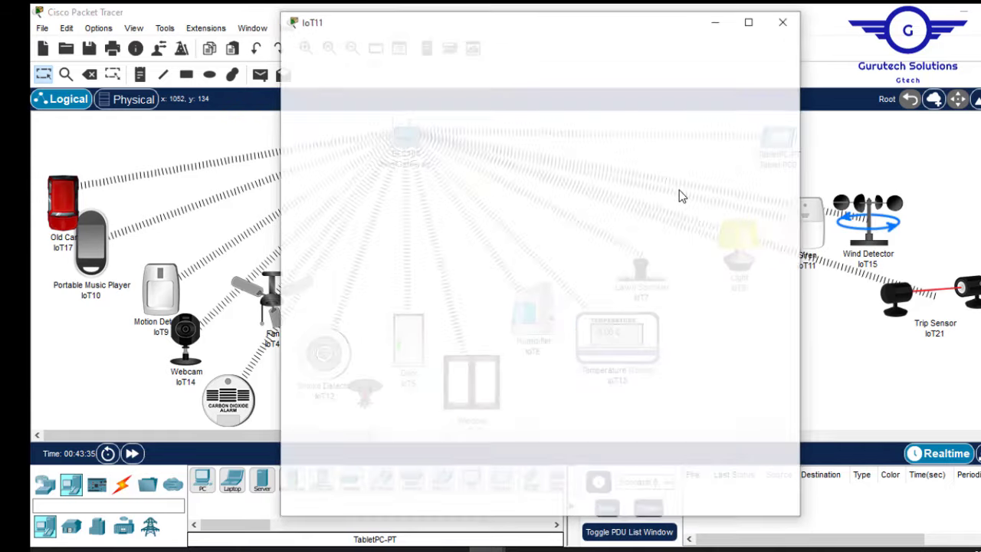
{"action": "left_click", "coordinate": [424, 50]}
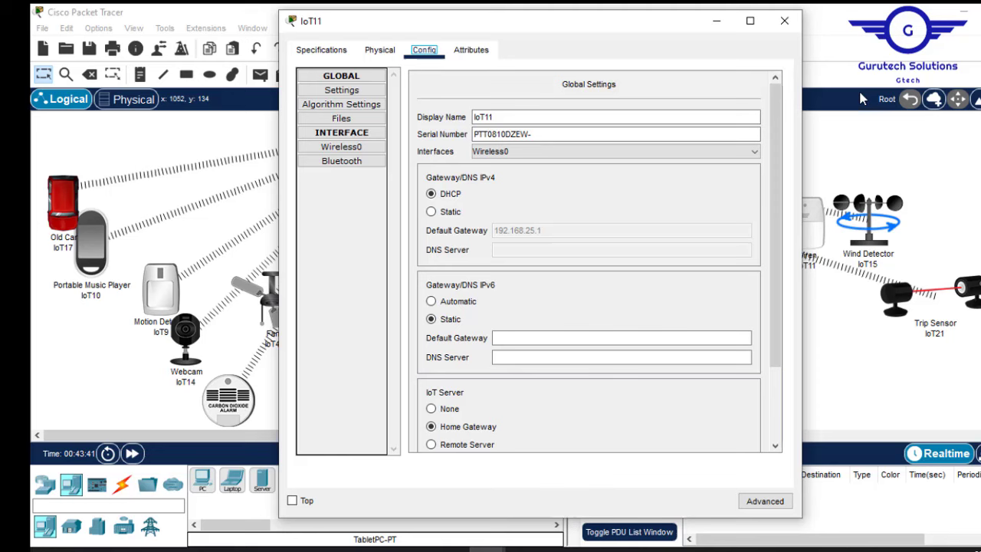
{"action": "left_click", "coordinate": [783, 21]}
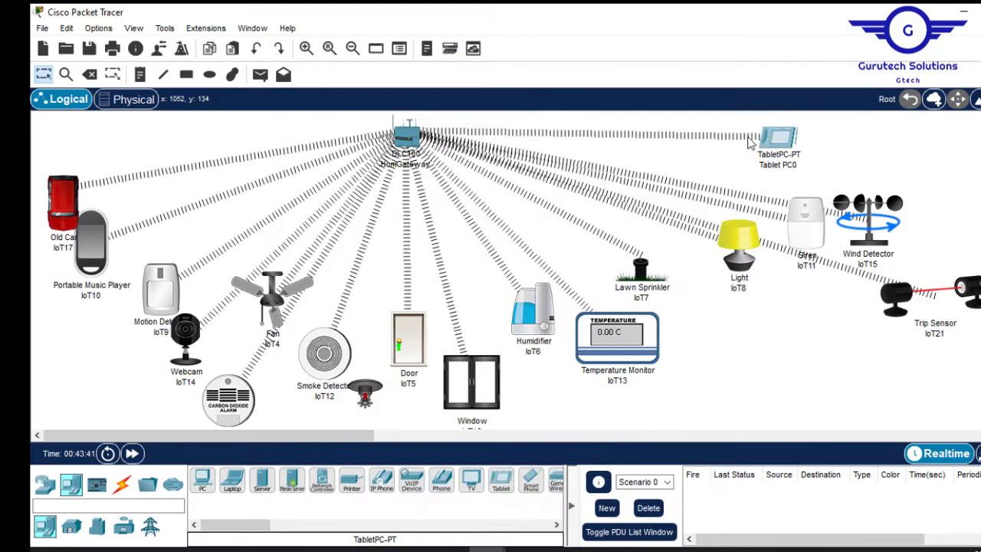
Log out of the IoT server in the tablet's IoT Monitor and log in again to reload the device list
{"action": "left_click", "coordinate": [790, 138]}
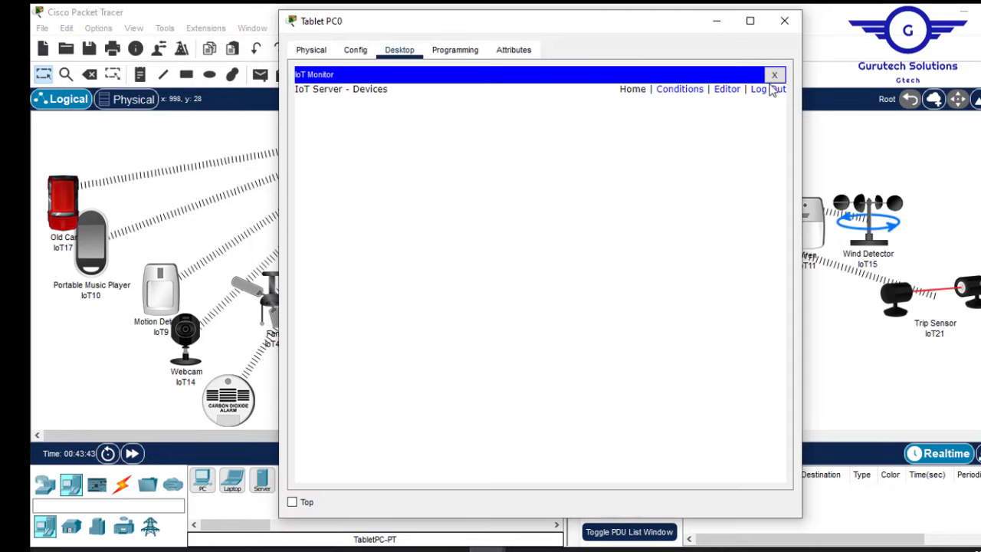
{"action": "left_click", "coordinate": [771, 90]}
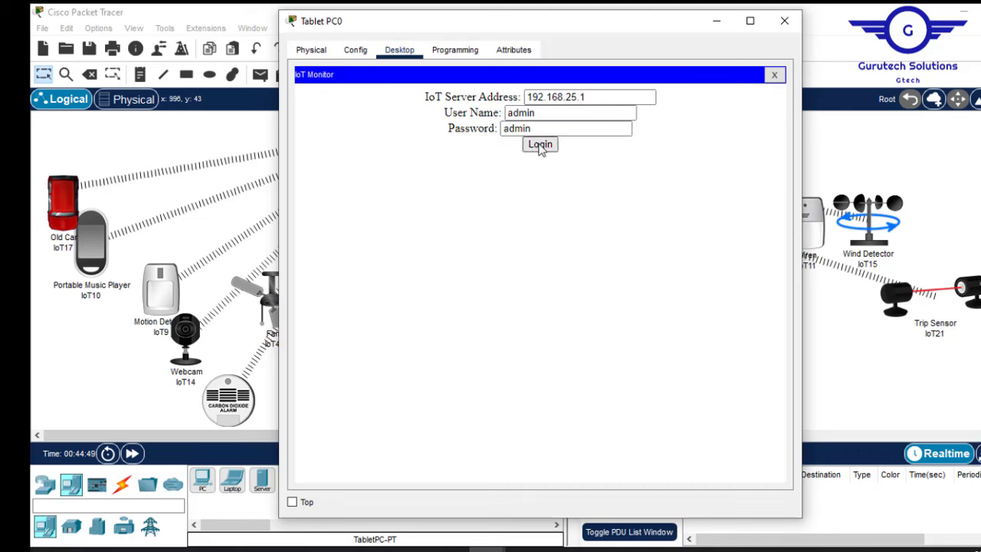
{"action": "left_click", "coordinate": [540, 145]}
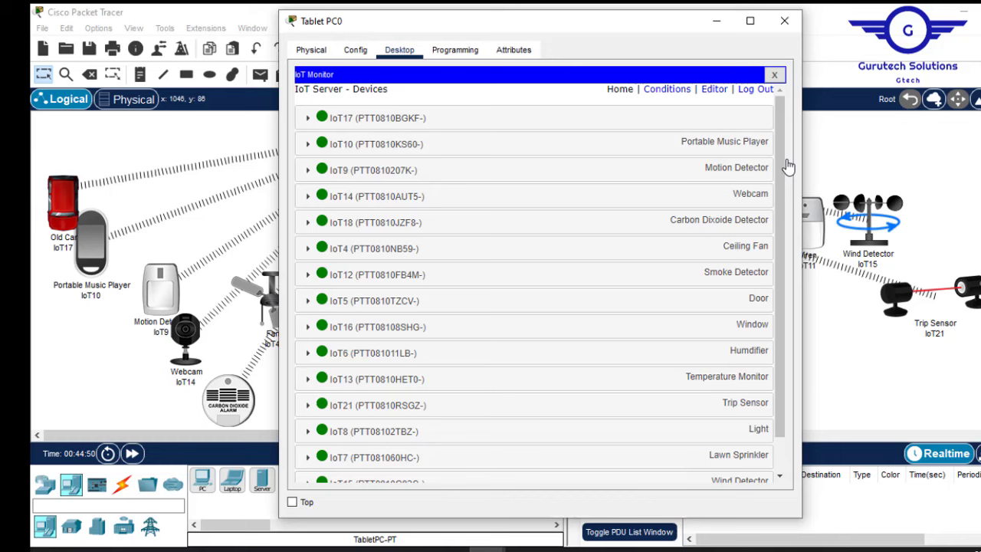
Expand the door's controls in the tablet's IoT Monitor, lock the door, unlock it and lock it again
{"action": "left_click", "coordinate": [781, 459]}
{"action": "left_click_drag", "start_coordinate": [576, 23], "coordinate": [787, 25]}
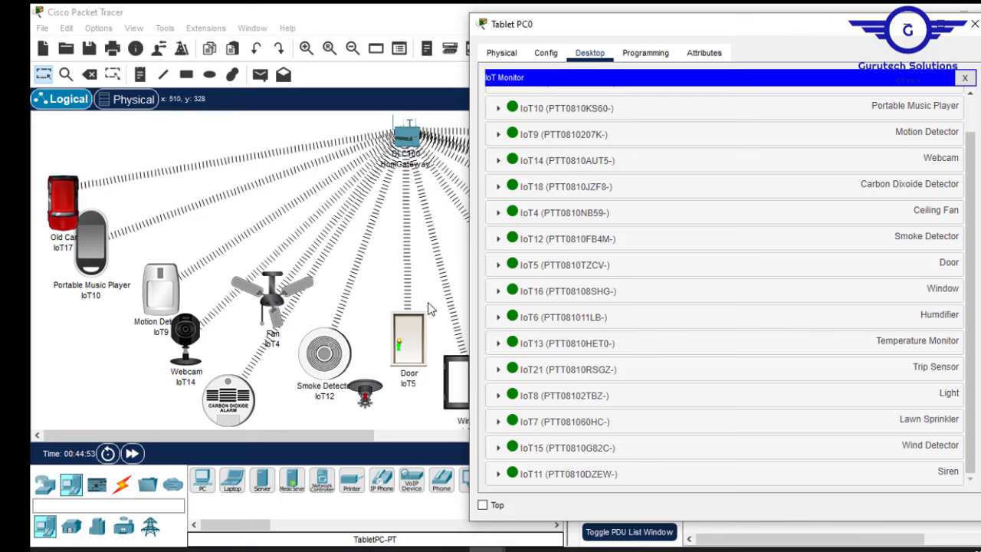
{"action": "left_click", "coordinate": [500, 265]}
{"action": "left_click", "coordinate": [502, 266]}
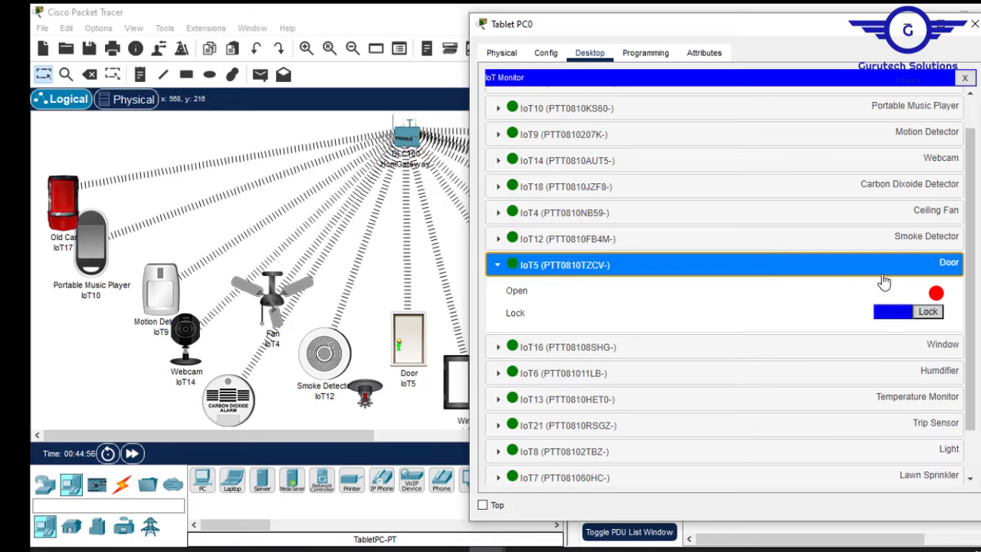
{"action": "left_click", "coordinate": [927, 313]}
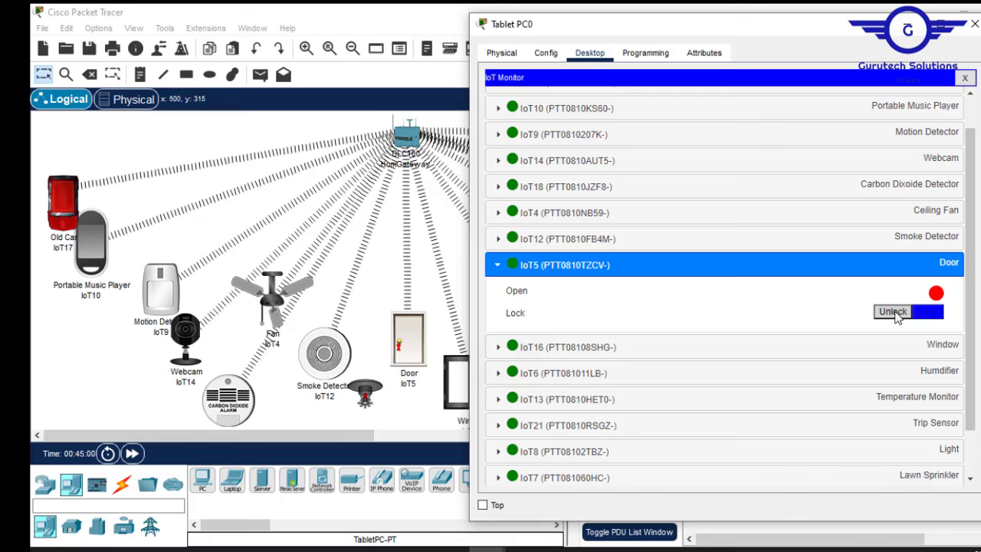
{"action": "left_click", "coordinate": [893, 312]}
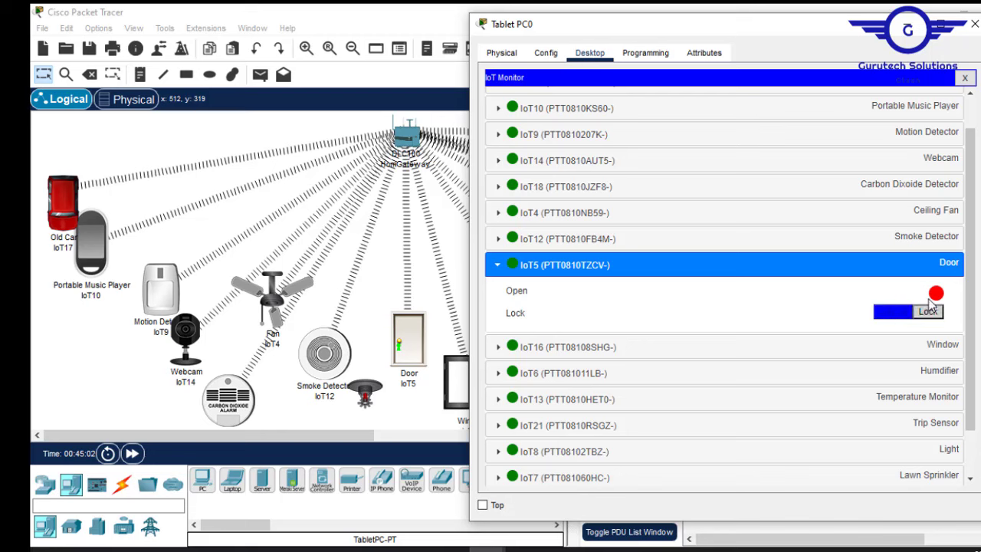
{"action": "left_click", "coordinate": [928, 312]}
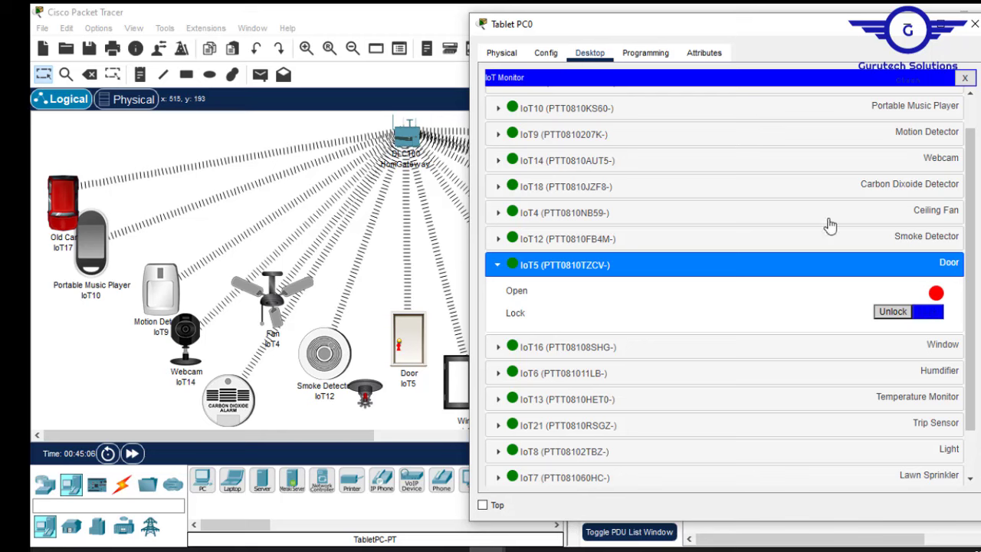
Set the ceiling fan's status to Low and then to High in the tablet's IoT Monitor
{"action": "left_click", "coordinate": [498, 213]}
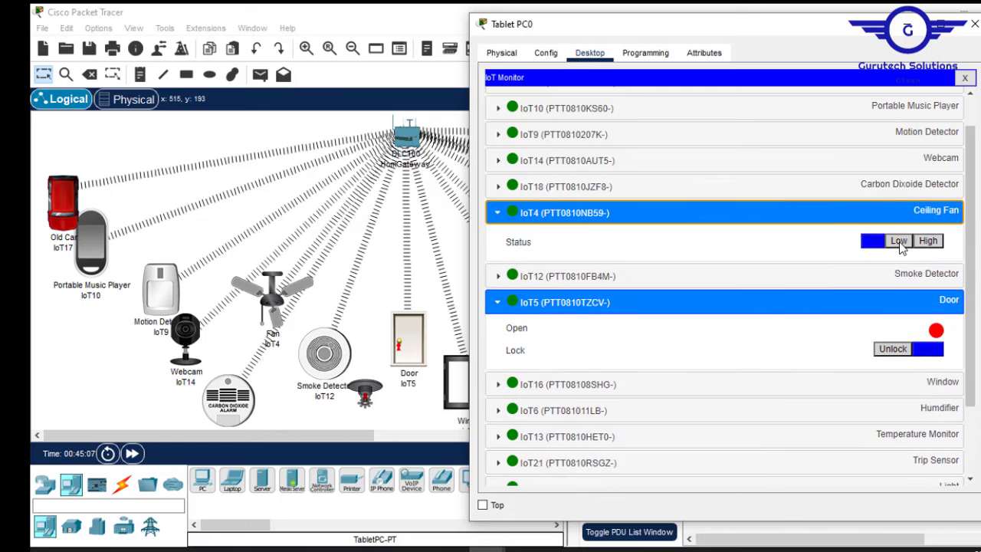
{"action": "left_click", "coordinate": [899, 242]}
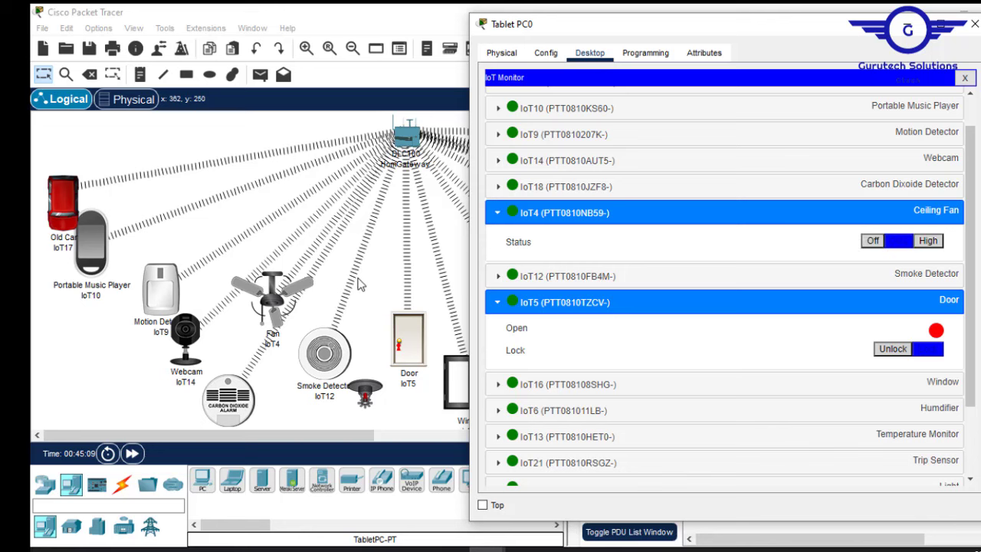
{"action": "left_click", "coordinate": [929, 241]}
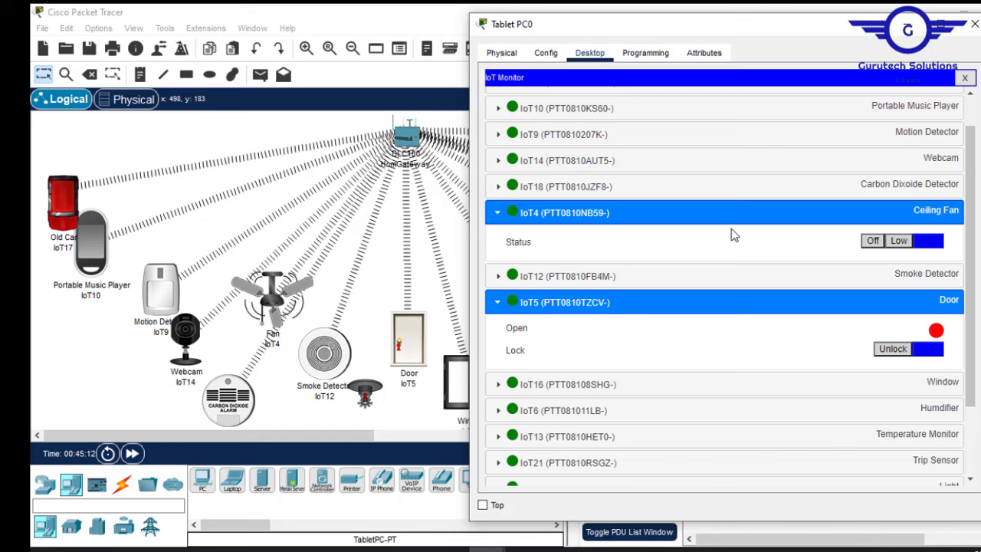
Expand the carbon dioxide detector's readings and turn on the webcam in the tablet's IoT Monitor
{"action": "left_click", "coordinate": [913, 188]}
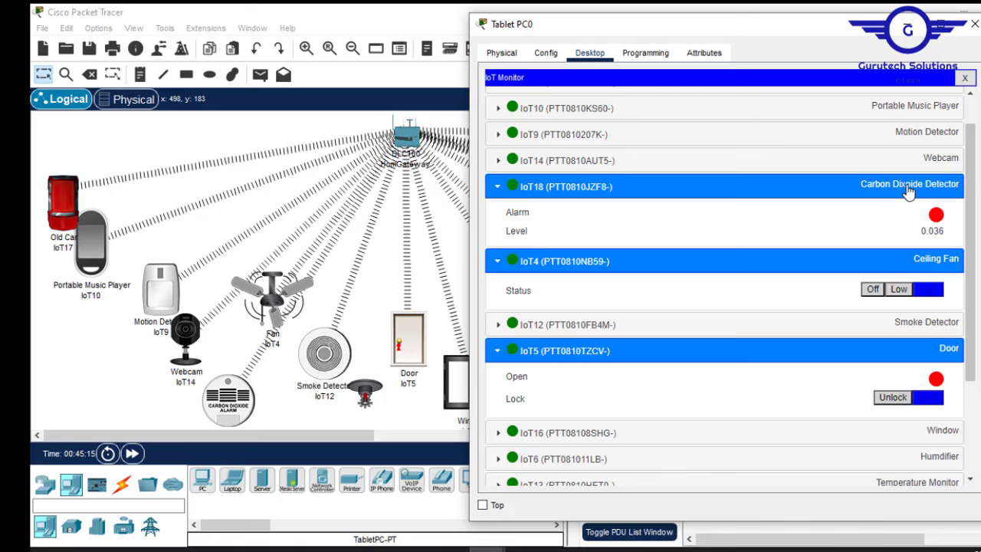
{"action": "left_click", "coordinate": [917, 162]}
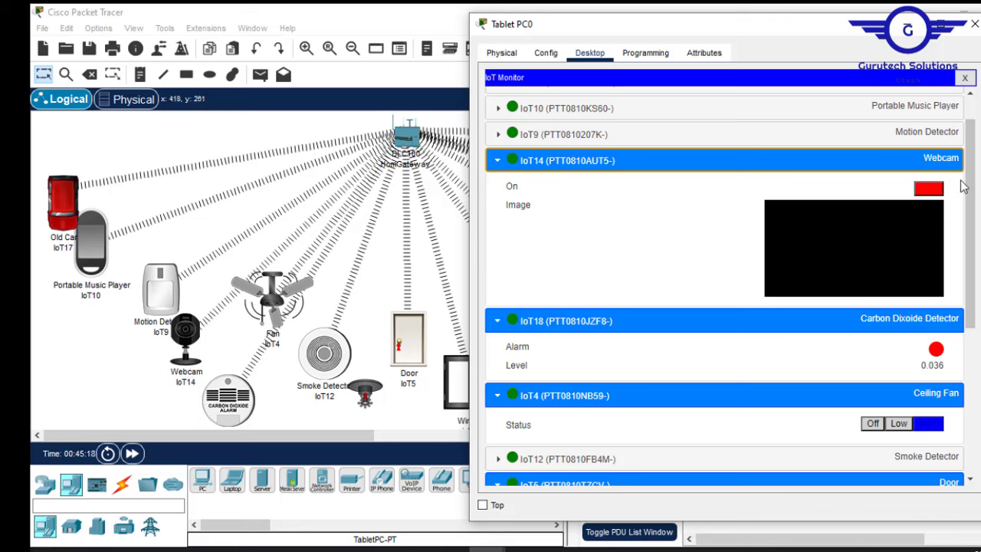
{"action": "left_click", "coordinate": [925, 191]}
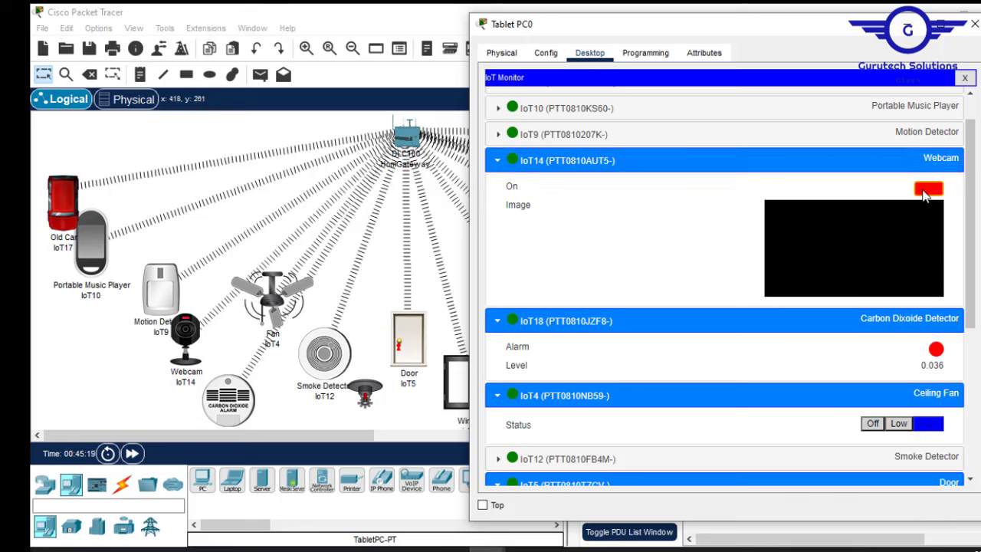
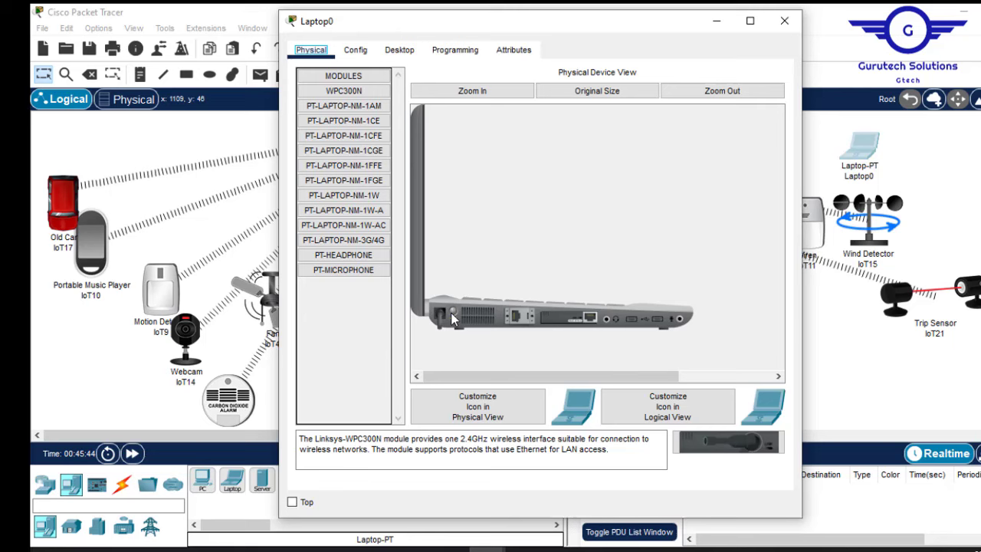
Power off Laptop0, replace its Ethernet module with the WPC300N wireless module, and power it back on
{"action": "left_click", "coordinate": [452, 316]}
{"action": "left_click_drag", "start_coordinate": [583, 325], "coordinate": [345, 302]}
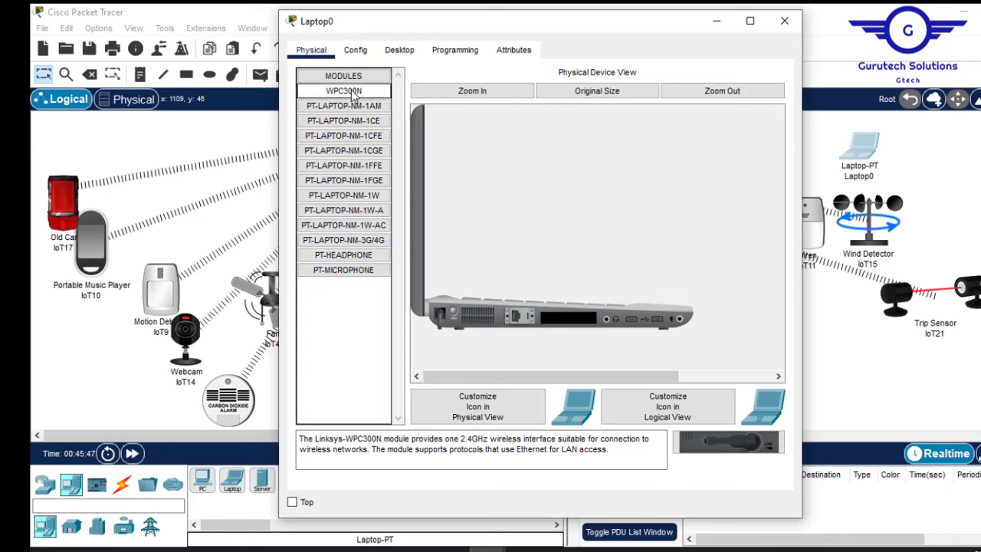
{"action": "left_click_drag", "start_coordinate": [351, 93], "coordinate": [512, 320]}
{"action": "left_click", "coordinate": [451, 316]}
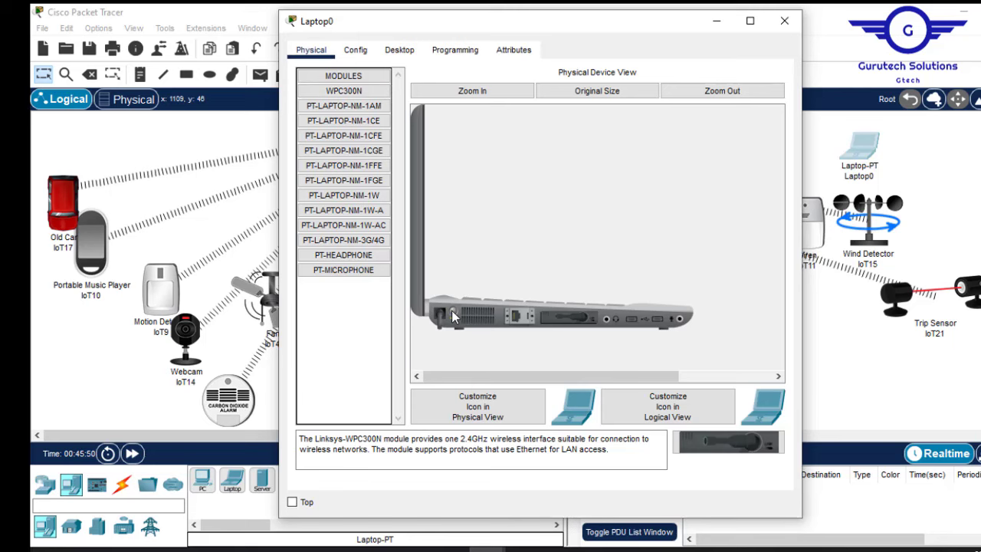
Set the SSID of Laptop0's Wireless0 interface to HomeGateway and close the laptop's configuration
{"action": "left_click", "coordinate": [368, 58]}
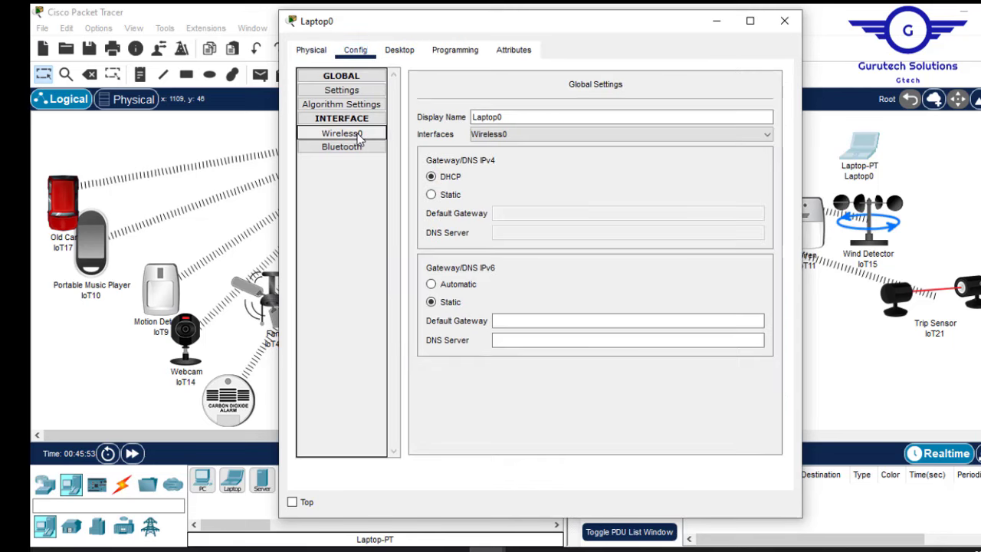
{"action": "left_click", "coordinate": [357, 136]}
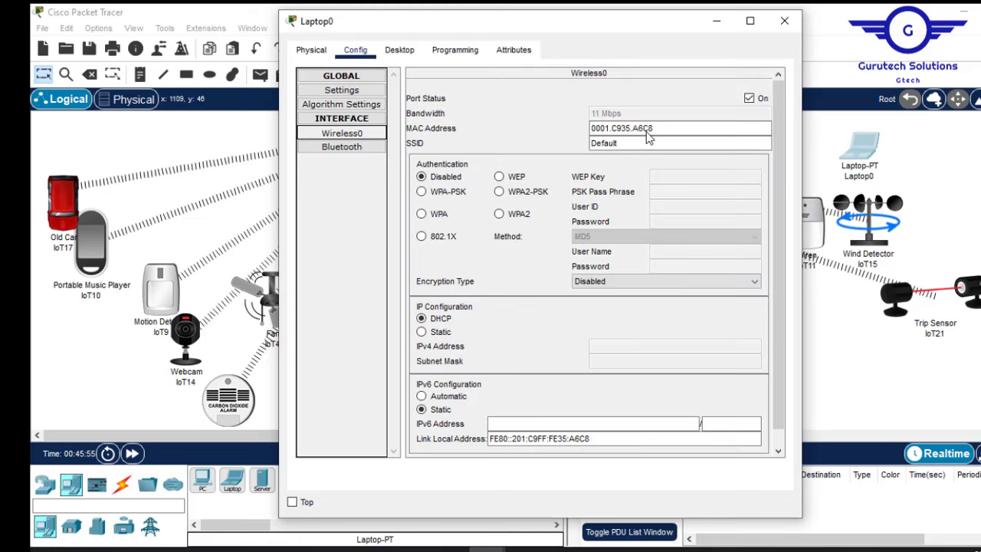
{"action": "left_click_drag", "start_coordinate": [621, 145], "coordinate": [540, 145]}
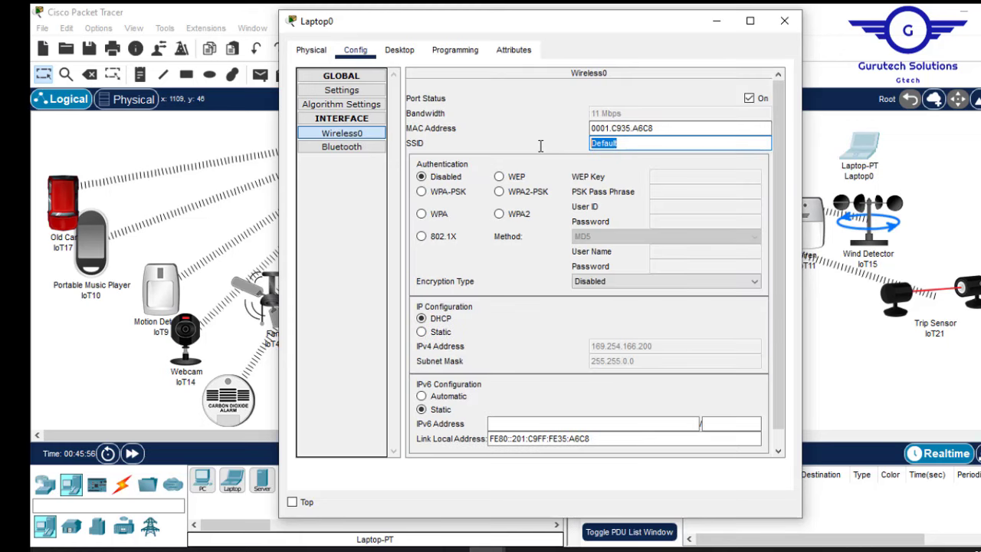
{"action": "type", "text": "HomeGateway"}
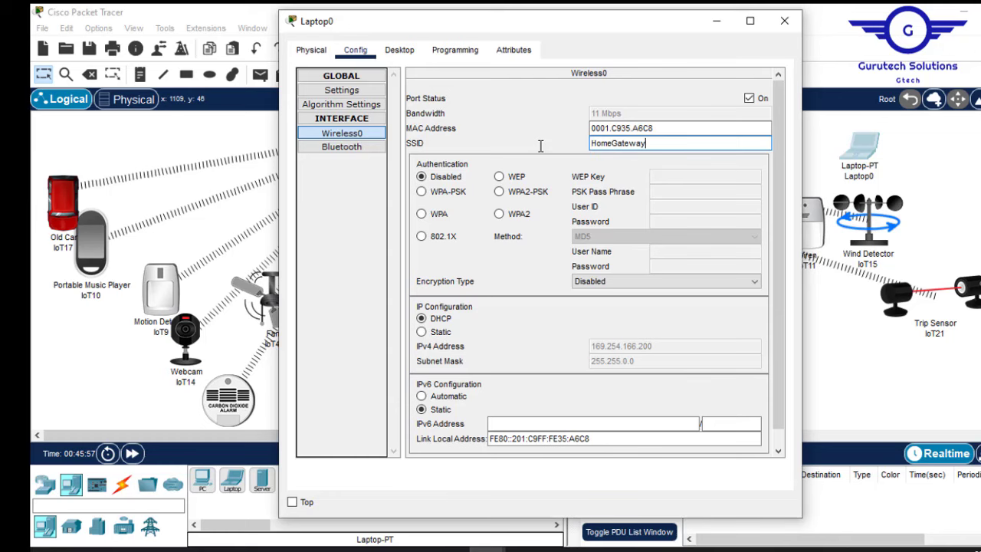
{"action": "left_click", "coordinate": [783, 20]}
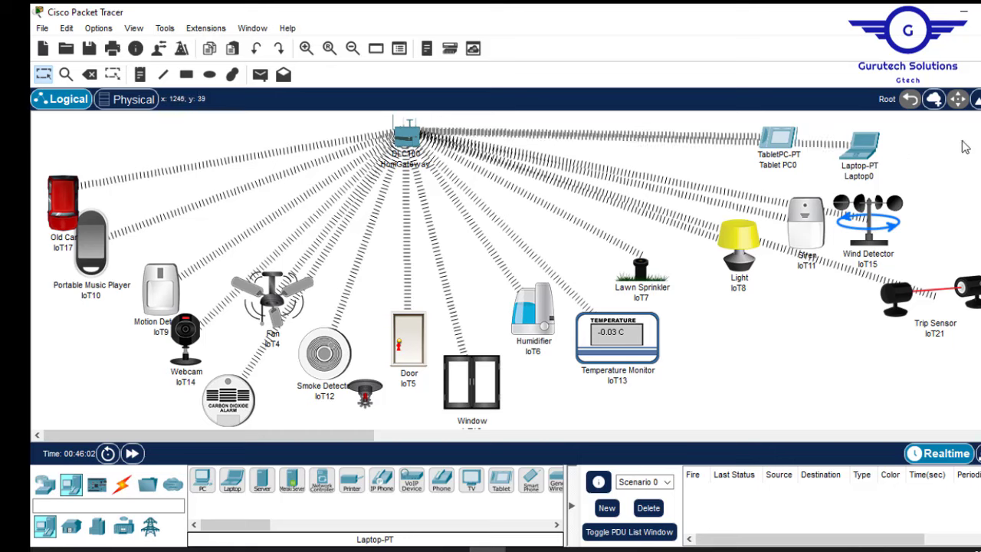
Check the gateway and the DHCP-assigned IP address of Laptop0's wireless interface
{"action": "mouse_move", "coordinate": [860, 155]}
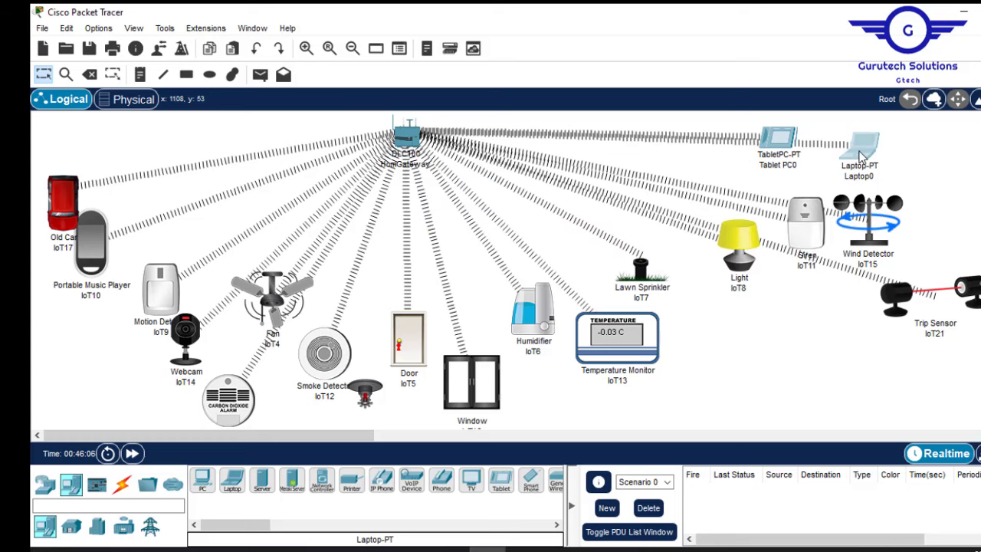
{"action": "left_click", "coordinate": [860, 155]}
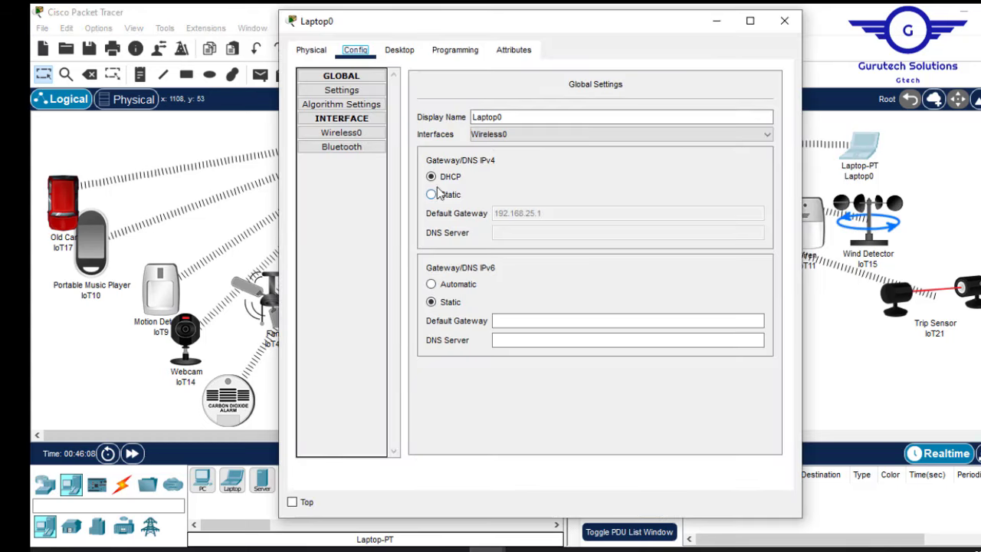
{"action": "left_click", "coordinate": [357, 135]}
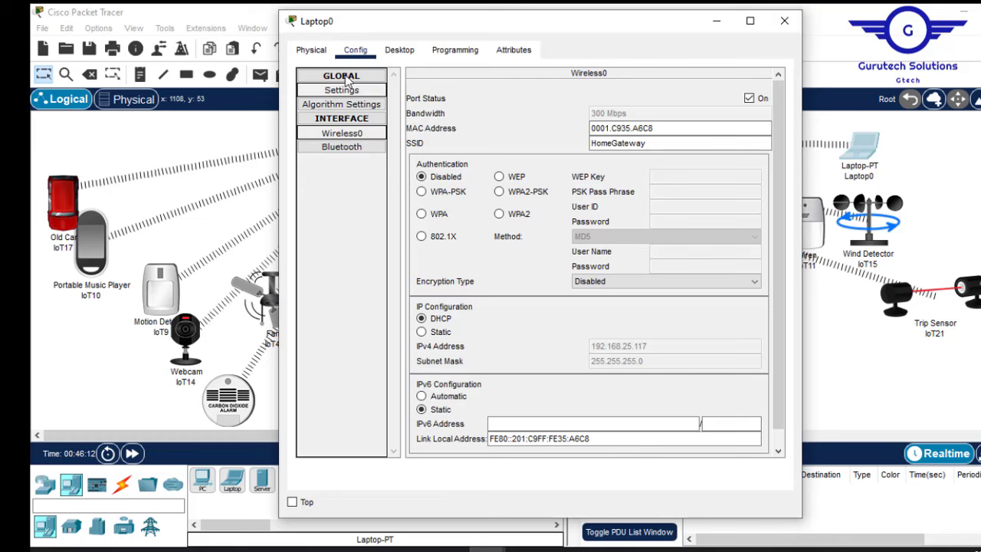
Log in to the IoT server at 192.168.25.1 from Laptop0's IoT Monitor and move the window clear of the topology
{"action": "left_click", "coordinate": [401, 54]}
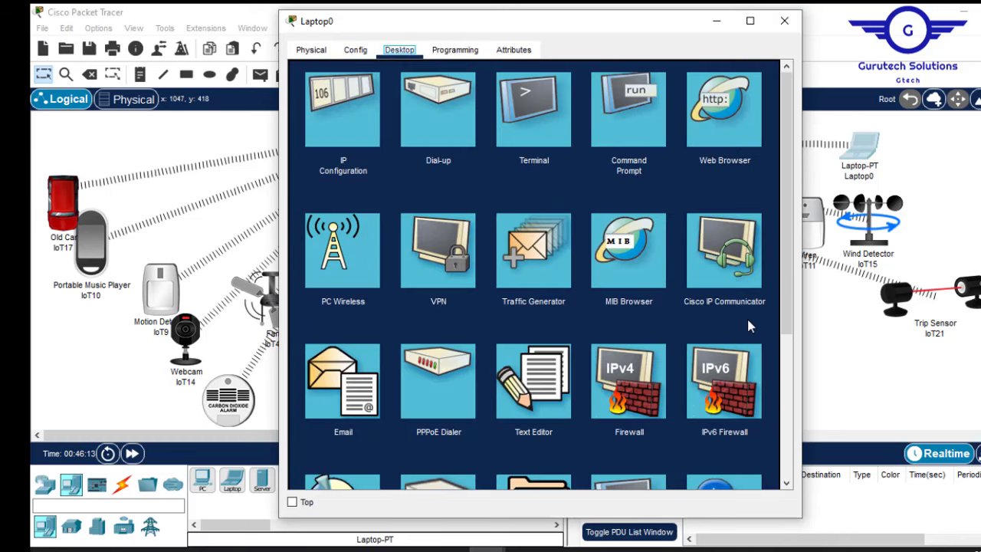
{"action": "left_click", "coordinate": [788, 432]}
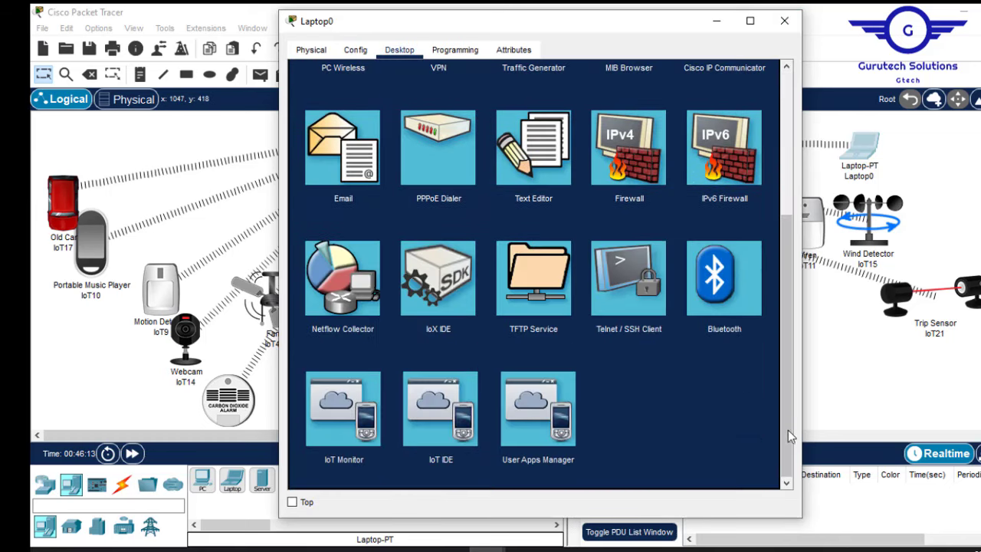
{"action": "left_click", "coordinate": [333, 423]}
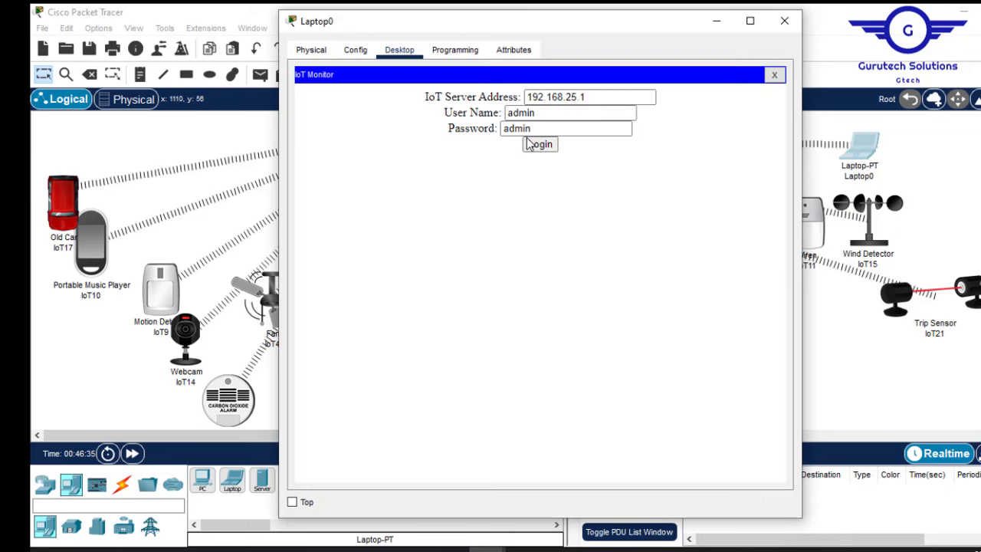
{"action": "left_click", "coordinate": [540, 147]}
{"action": "left_click", "coordinate": [541, 149]}
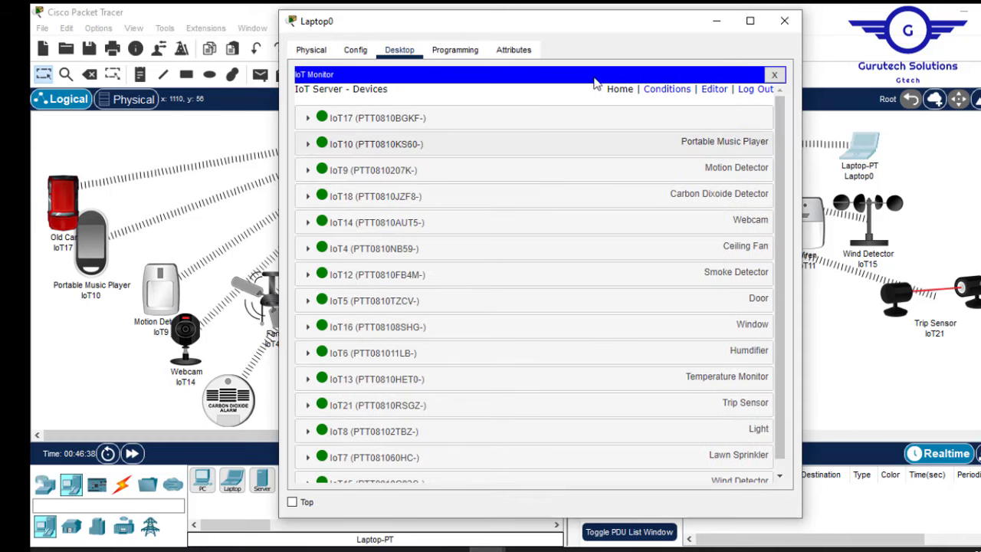
{"action": "left_click_drag", "start_coordinate": [602, 26], "coordinate": [506, 378]}
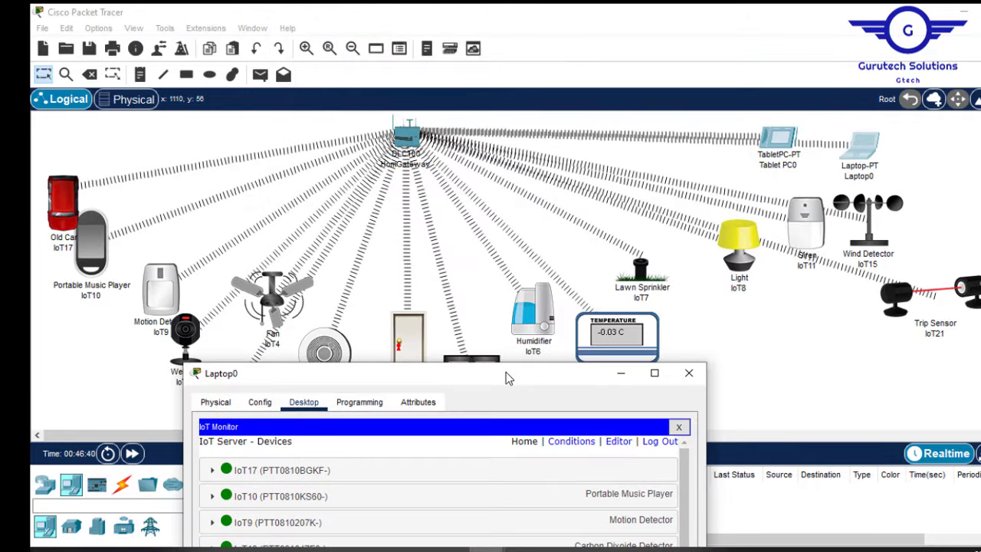